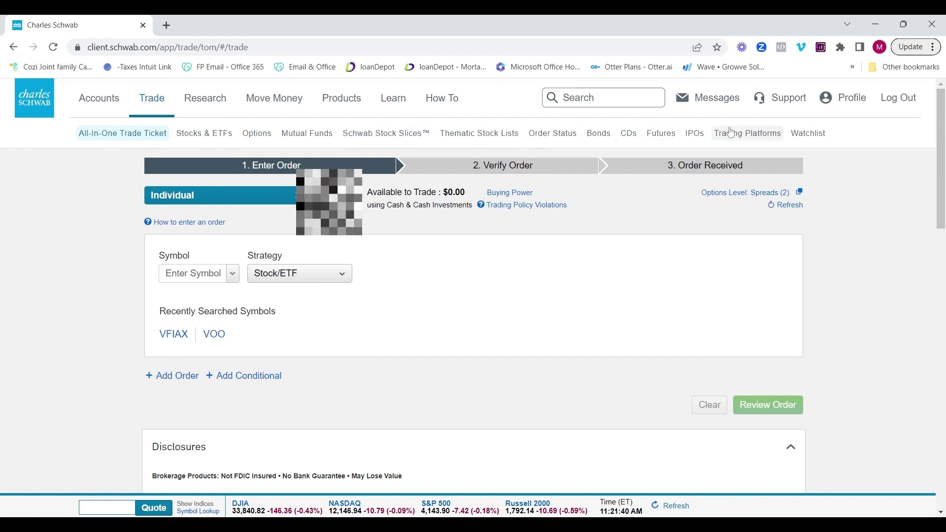
# Step: Reload the All-In-One Trade Ticket as a blank Stock/ETF order form
pyautogui.click(123, 141)
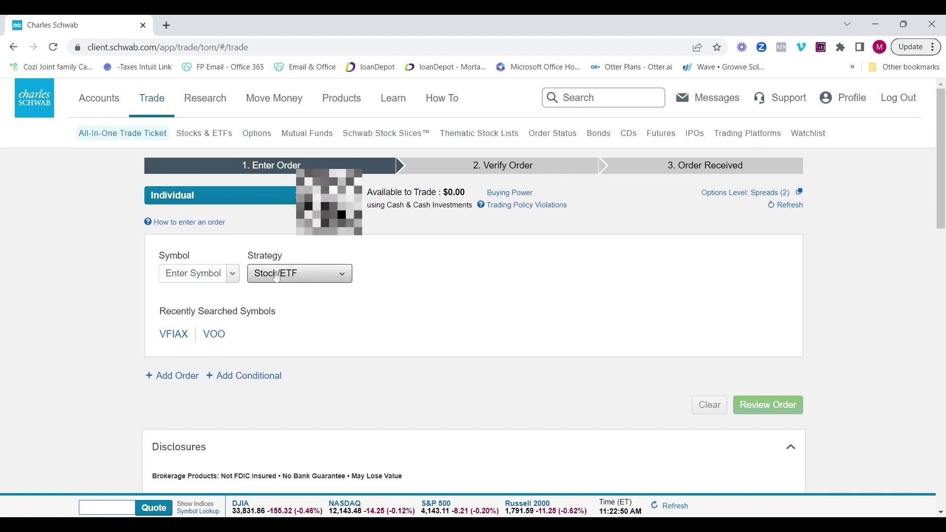
# Step: Enter VTI as the ticket symbol, picking it from the matches for 'vt'
pyautogui.click(233, 275)
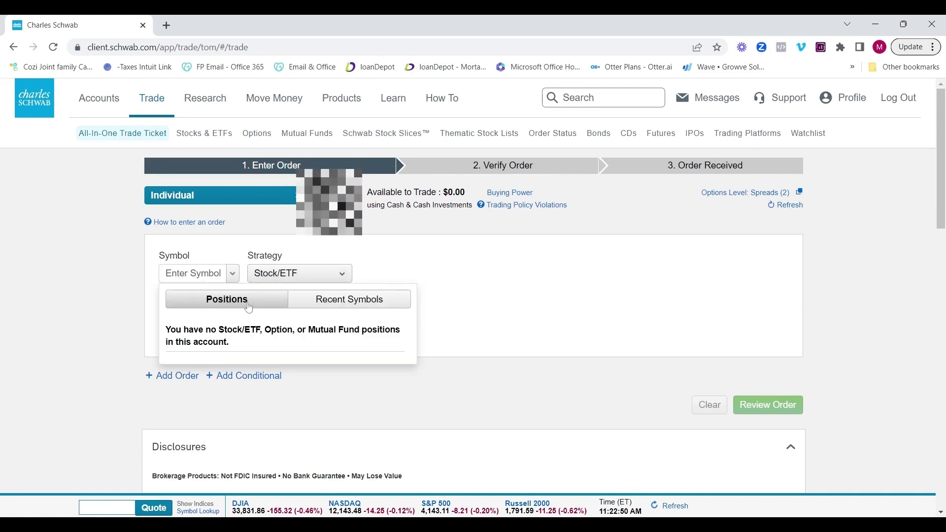
pyautogui.click(166, 274)
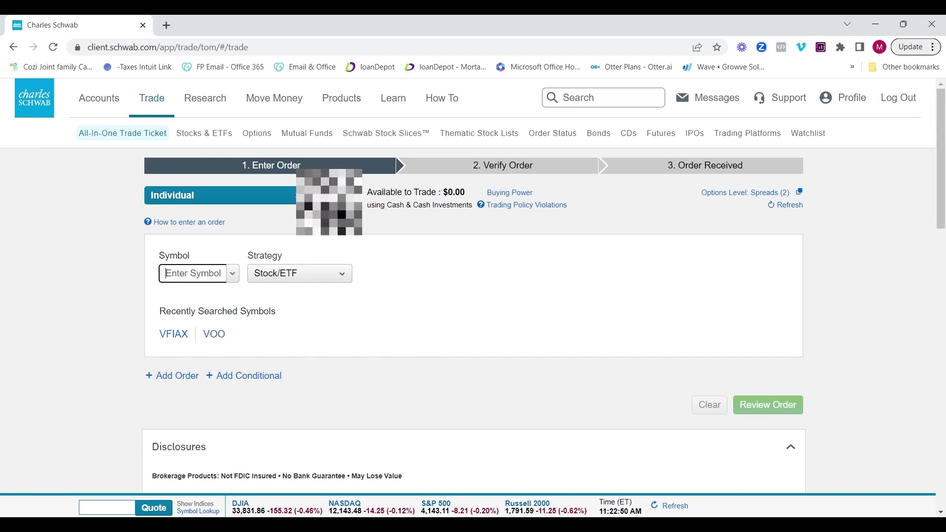
pyautogui.write('vti')
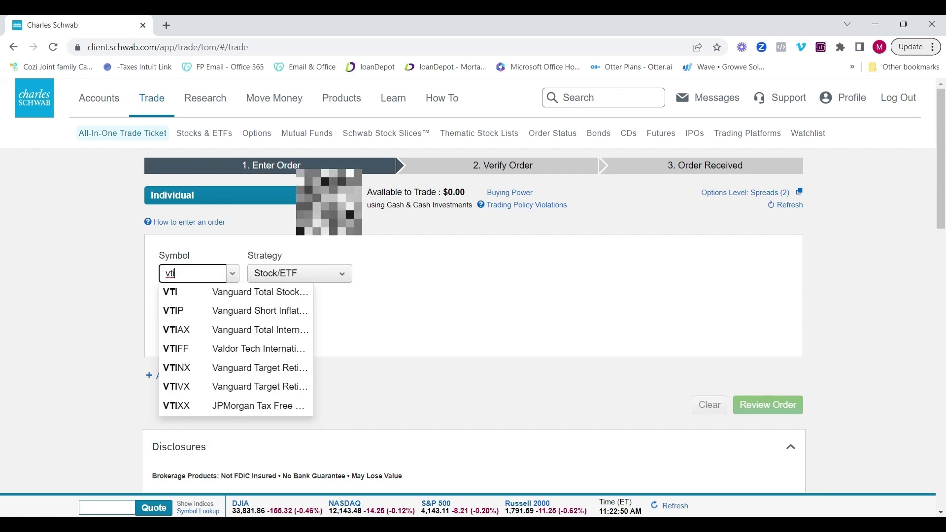
pyautogui.click(212, 294)
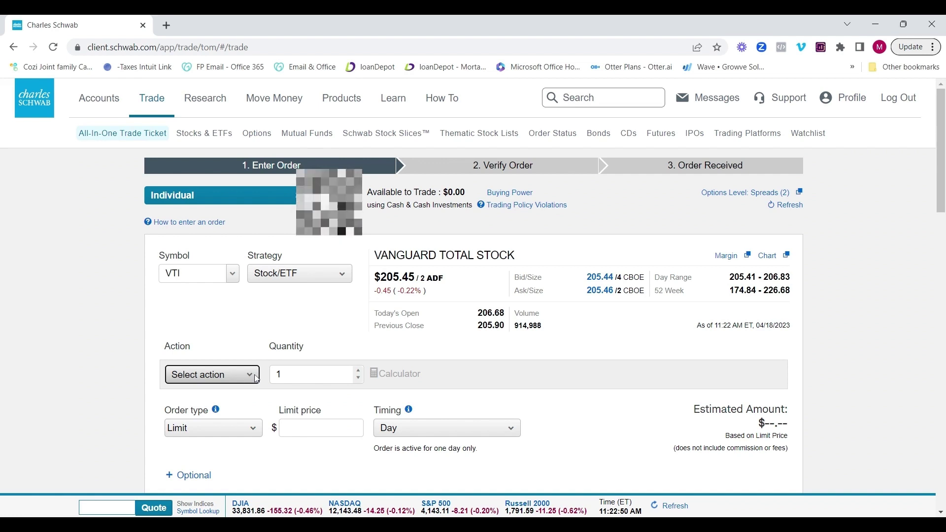
# Step: Change the VTI order type from Limit to Trailing stop and review the Points and Day options
pyautogui.scroll(-1, 256, 379)
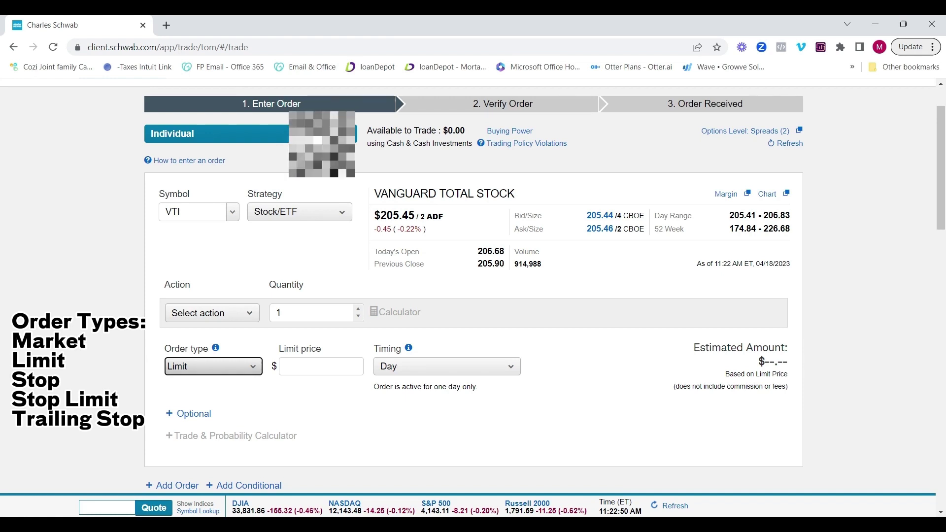
pyautogui.press('Down')
pyautogui.press('Down')
pyautogui.press('Down')
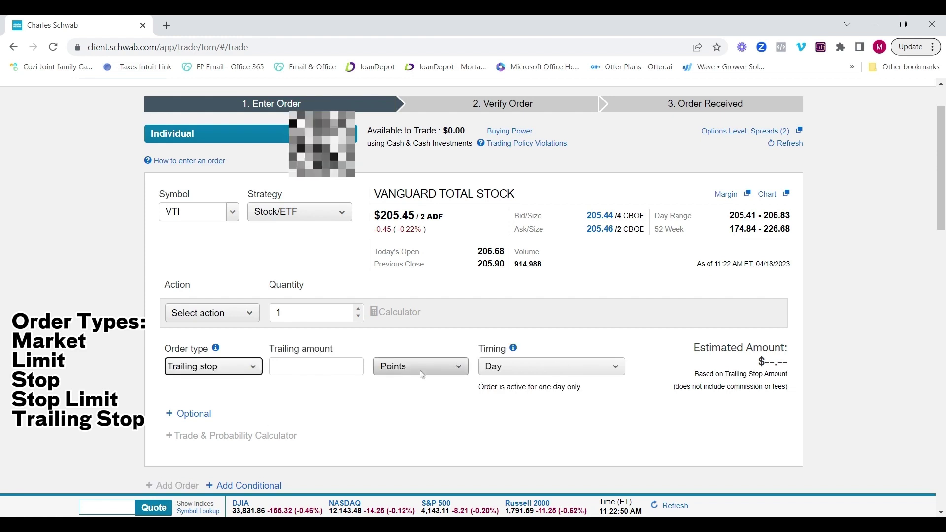
pyautogui.click(460, 371)
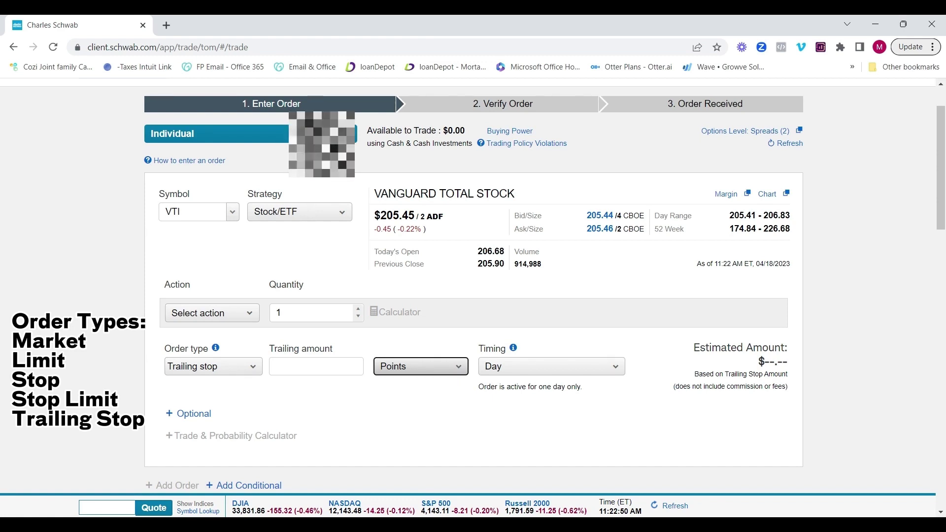
pyautogui.click(599, 372)
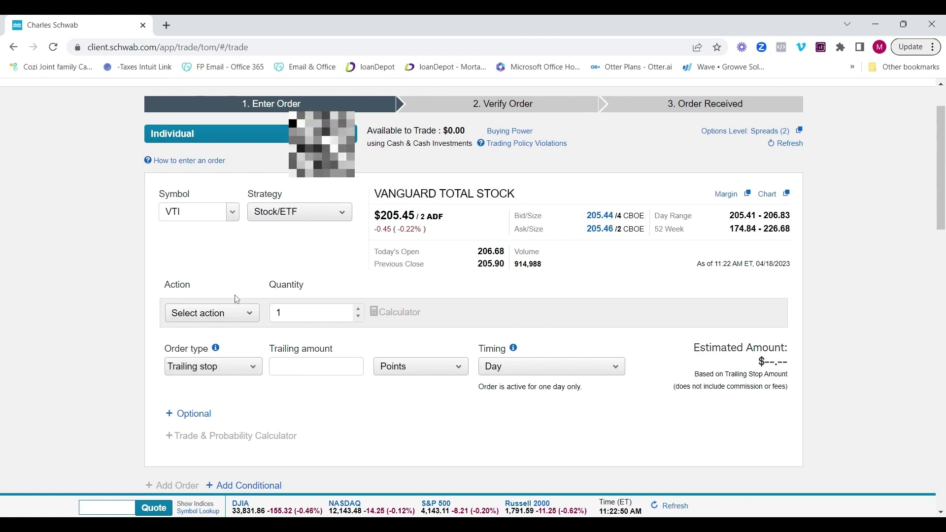
# Step: Switch the VTI strategy to Diagonal Call, selling the 04/21 205 call and buying the 05/19 210 call
pyautogui.click(232, 221)
pyautogui.click(289, 197)
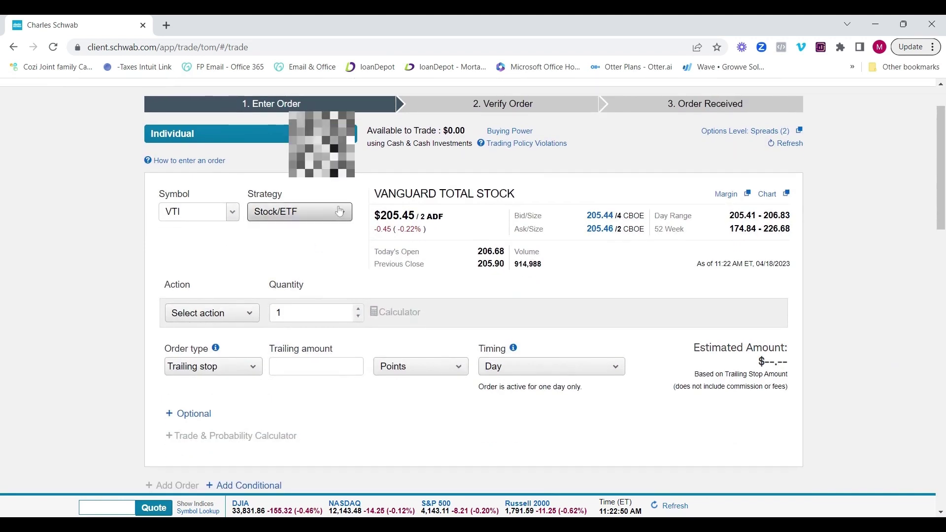
pyautogui.click(339, 211)
pyautogui.click(340, 213)
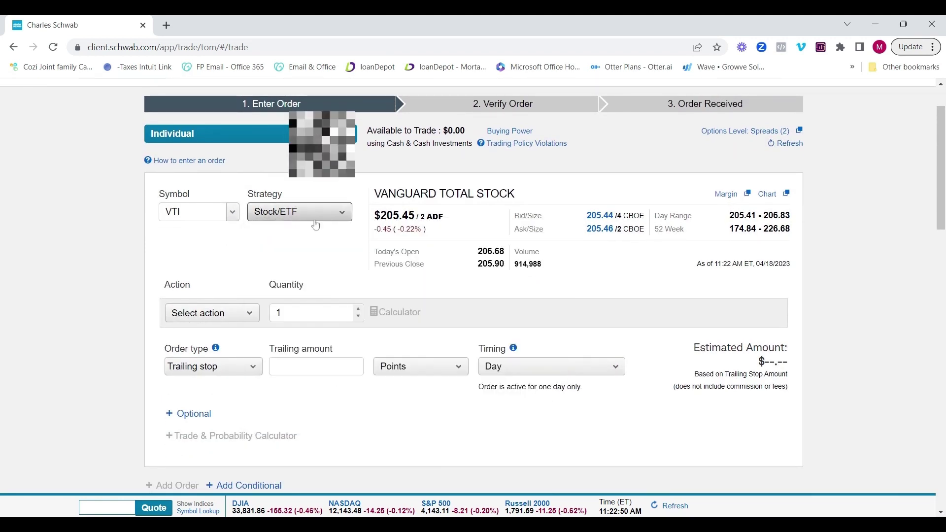
pyautogui.click(347, 222)
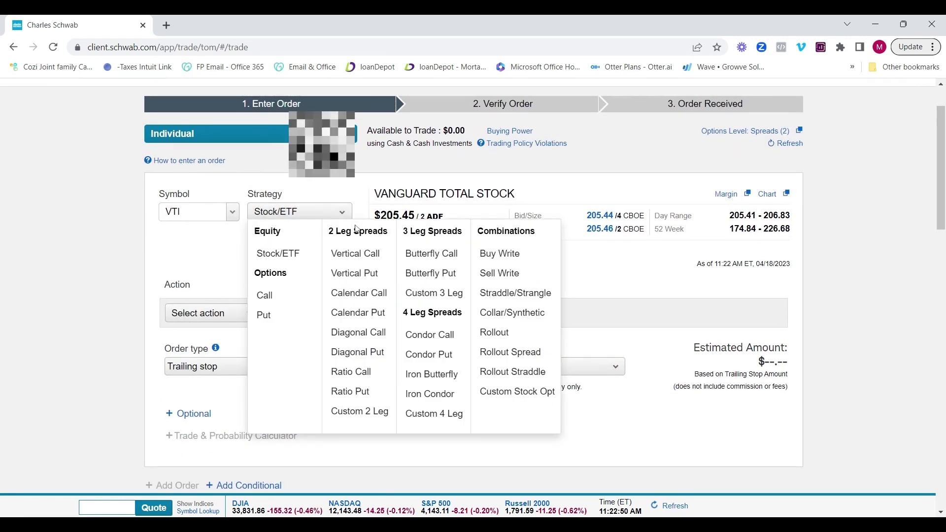
pyautogui.scroll(1, 355, 246)
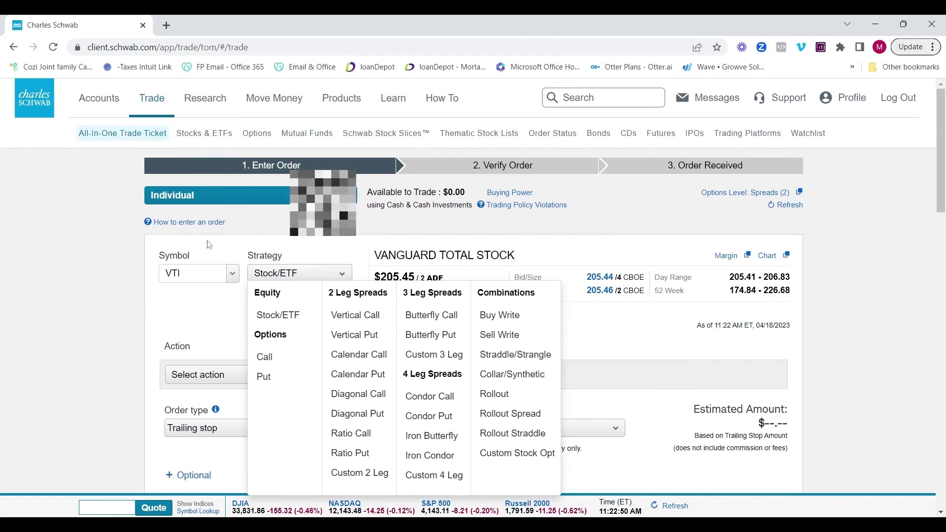
pyautogui.scroll(-1, 348, 286)
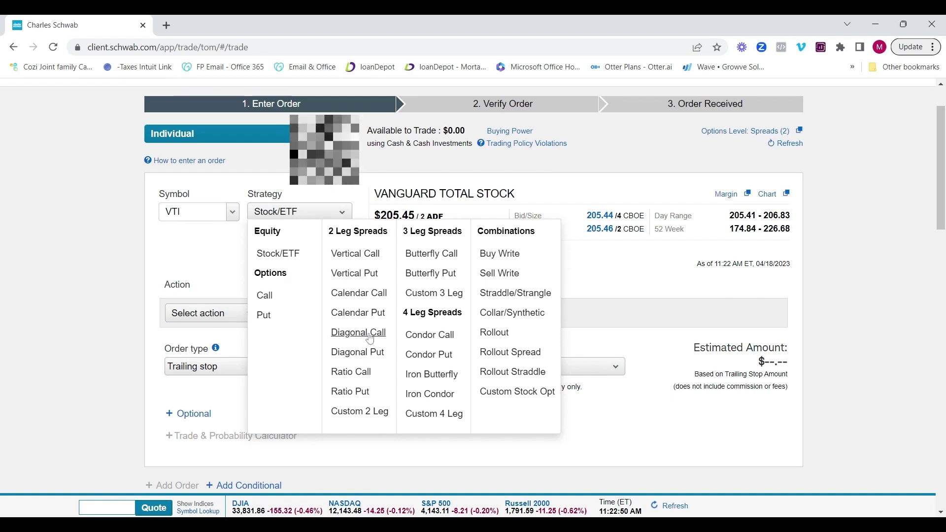
pyautogui.click(370, 339)
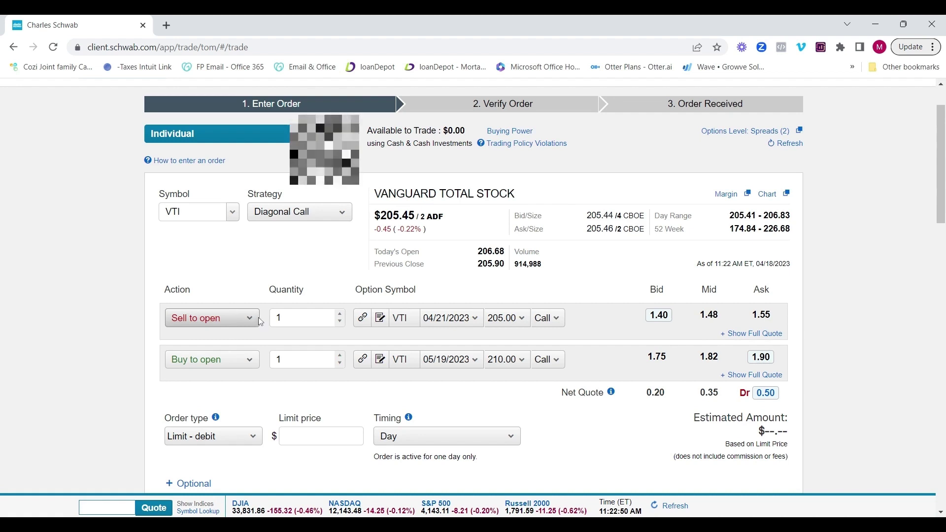
pyautogui.click(303, 318)
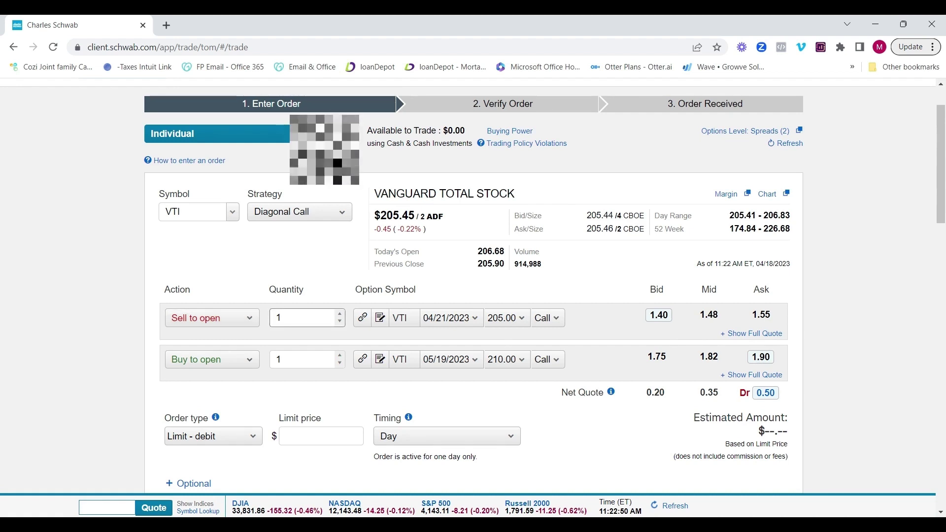
pyautogui.click(340, 212)
pyautogui.click(209, 280)
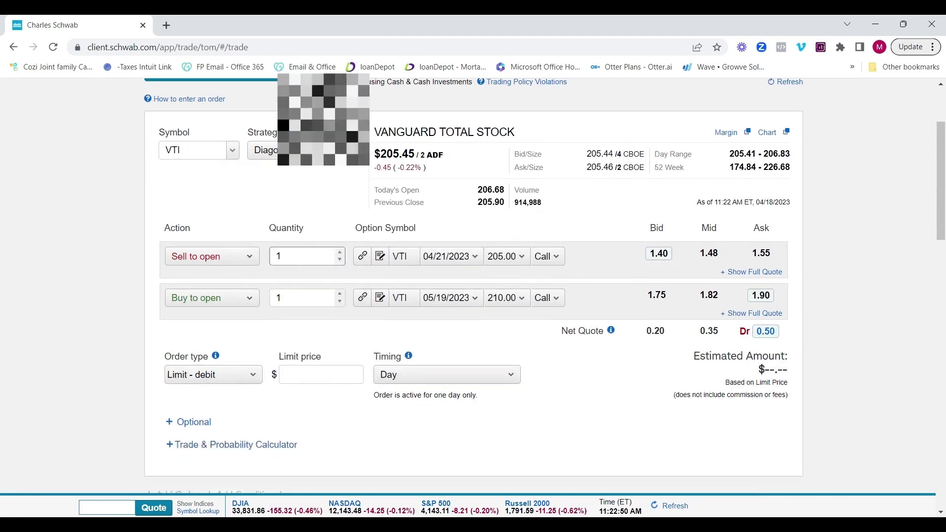
pyautogui.scroll(-1, 345, 254)
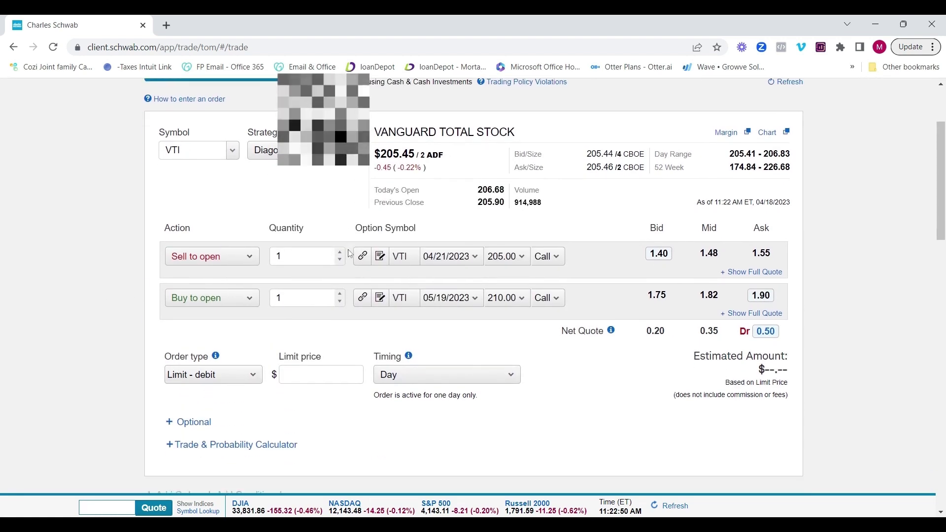
pyautogui.scroll(1, 378, 240)
pyautogui.scroll(1, 378, 240)
pyautogui.scroll(-1, 379, 270)
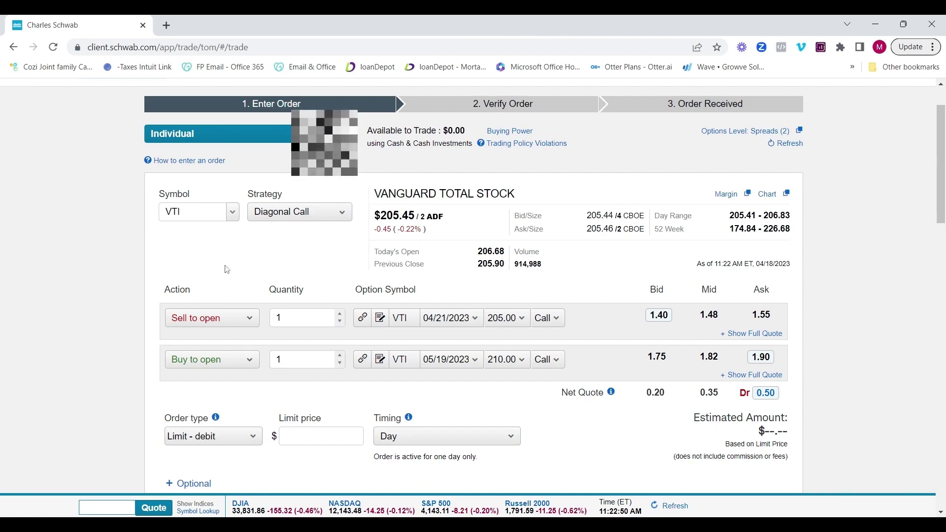
pyautogui.scroll(2, 266, 241)
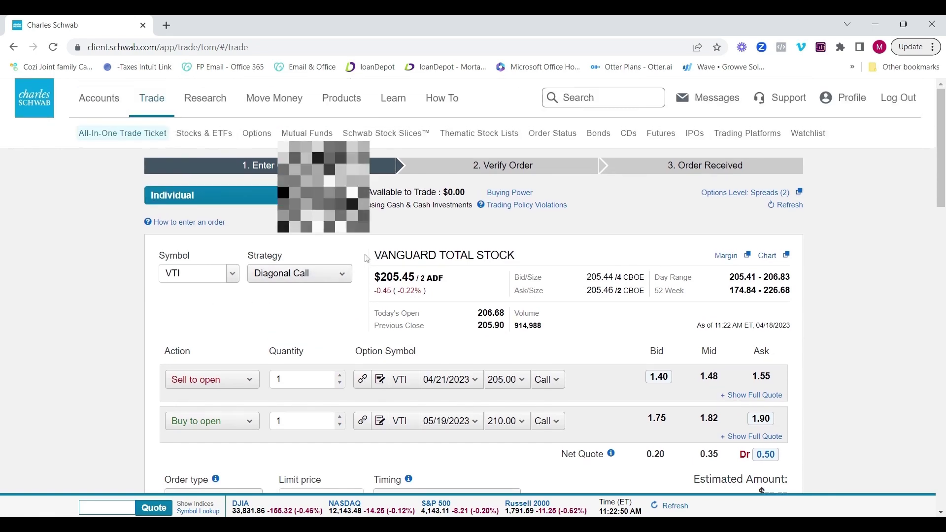
# Step: Switch the ticket from Stocks & ETFs through Options to an empty Mutual Funds order
pyautogui.click(227, 136)
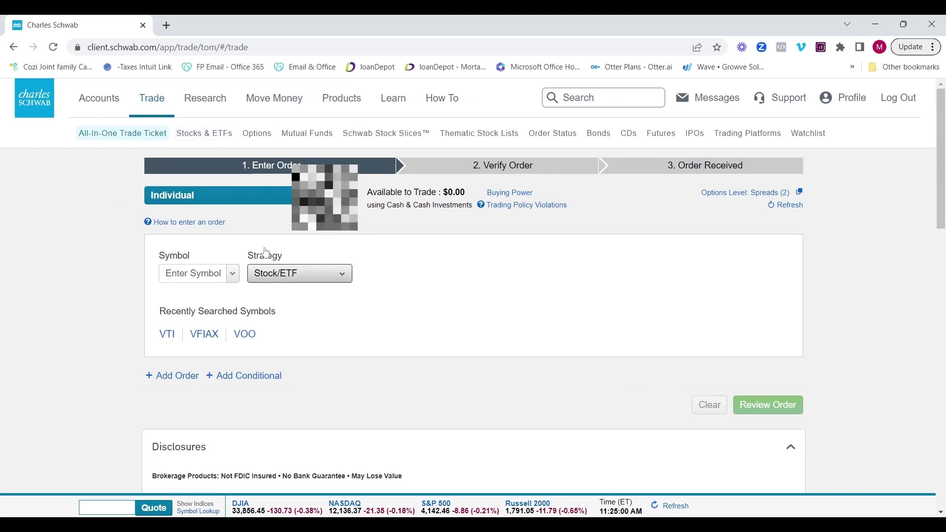
pyautogui.scroll(-3, 279, 319)
pyautogui.scroll(3, 296, 266)
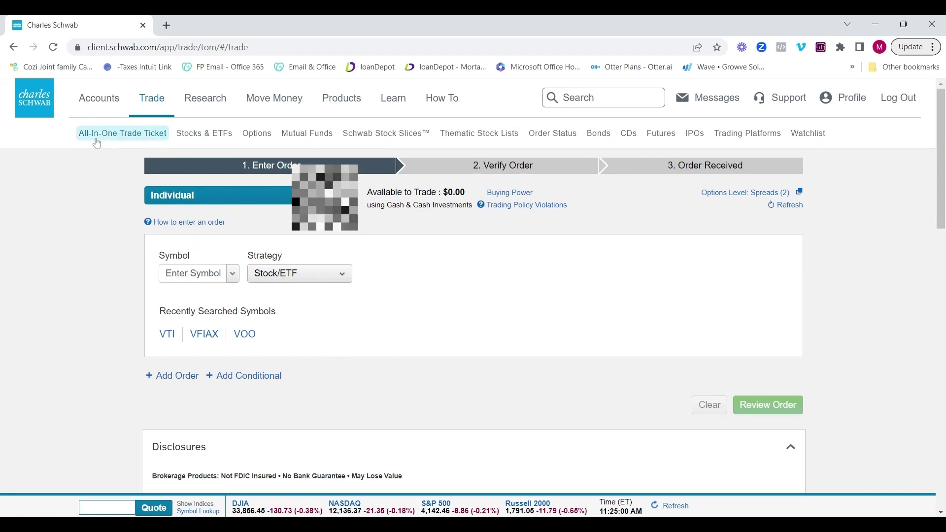
pyautogui.click(263, 142)
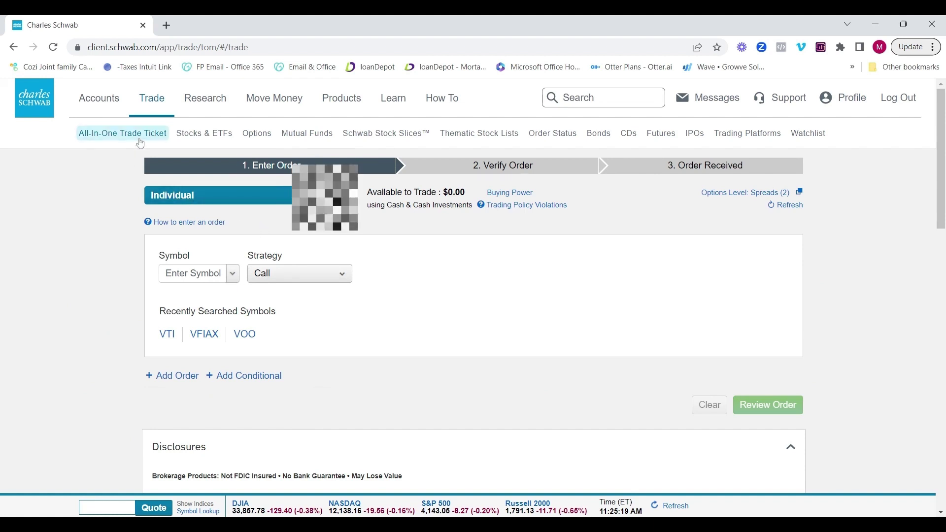
pyautogui.click(327, 138)
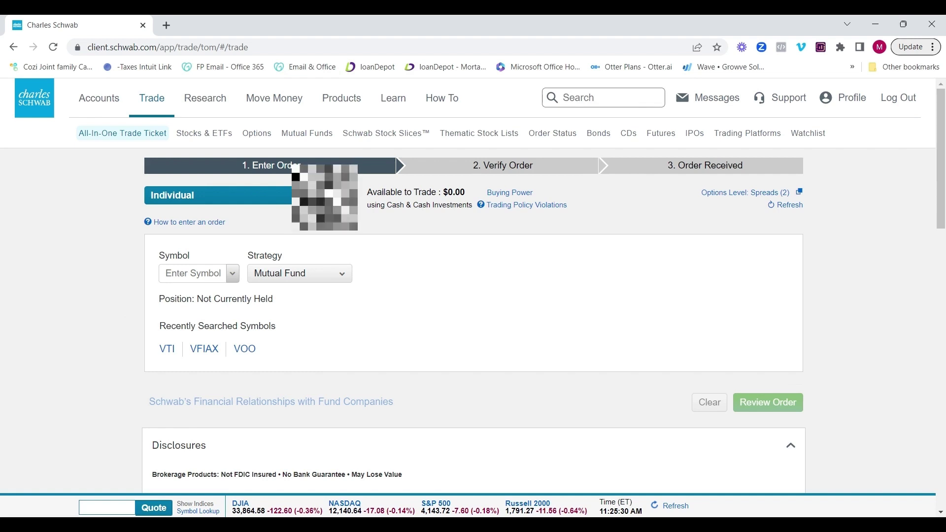
# Step: Load the recently searched VFIAX into the mutual fund ticket and review its Action choices
pyautogui.click(194, 274)
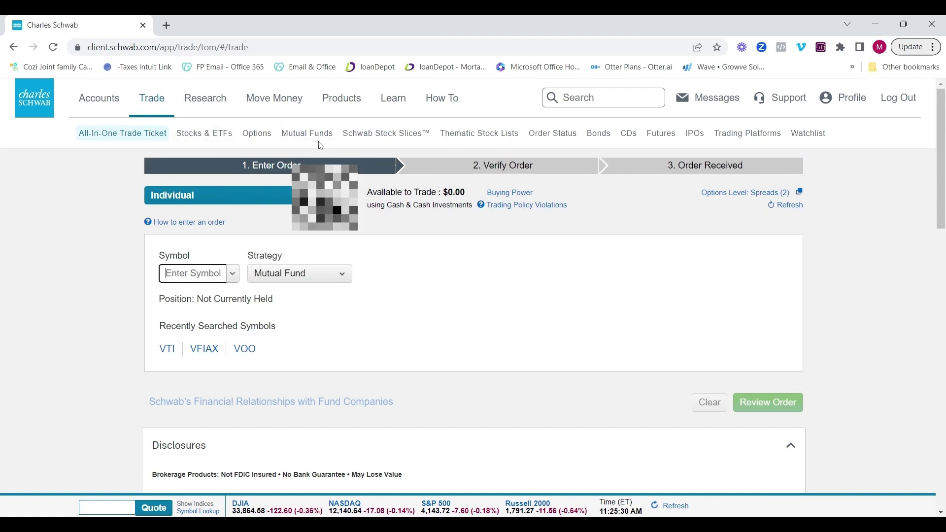
pyautogui.click(156, 138)
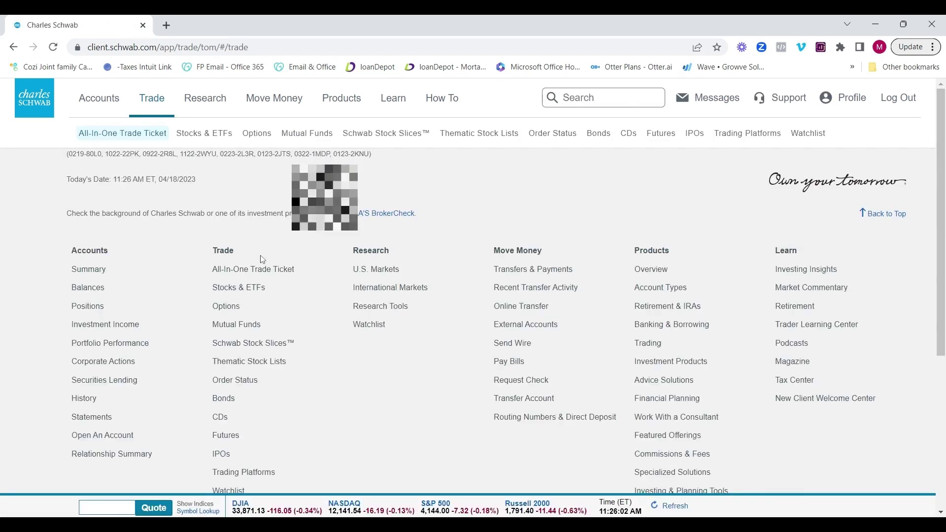
pyautogui.click(207, 335)
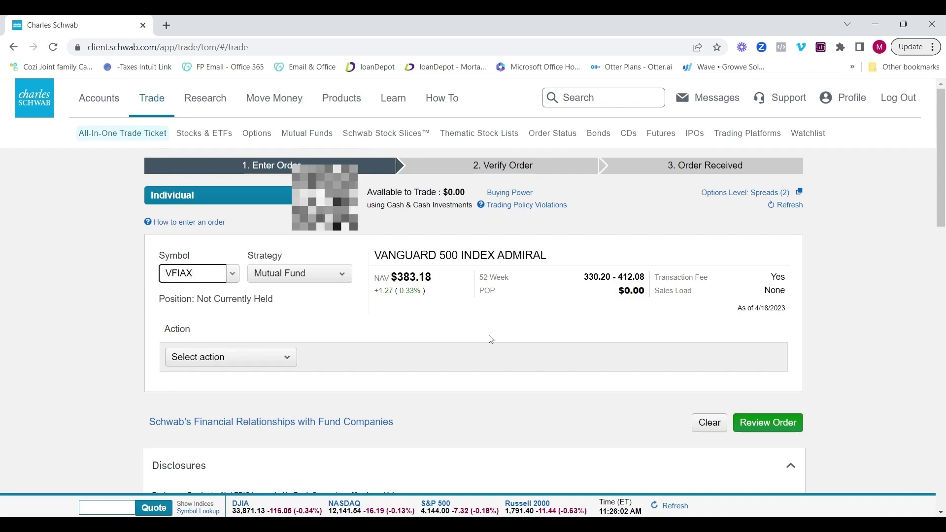
pyautogui.click(291, 359)
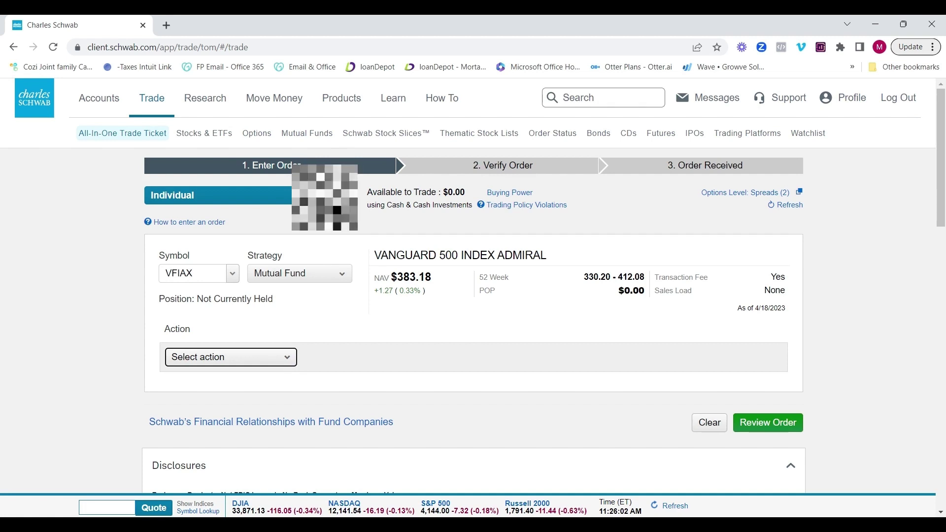
pyautogui.click(524, 345)
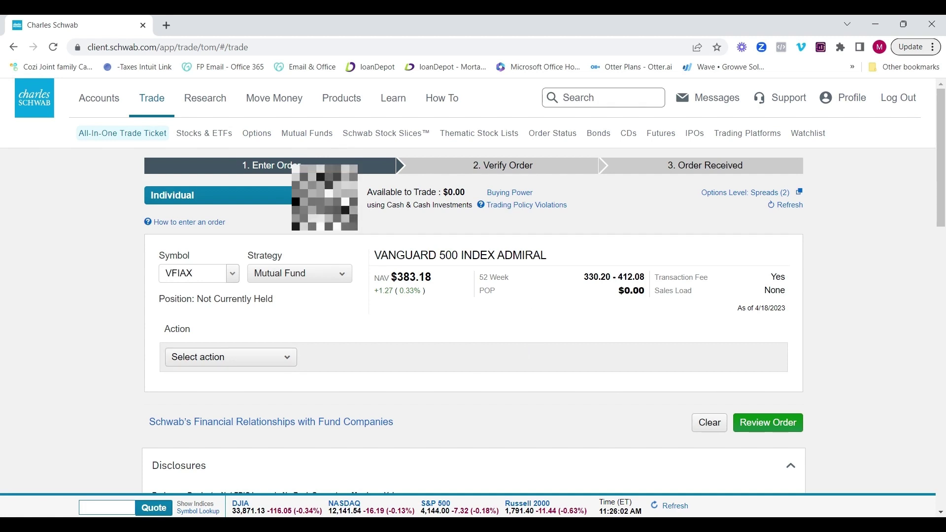
# Step: Open Schwab Stock Slices and dismiss its introductory tour
pyautogui.click(386, 133)
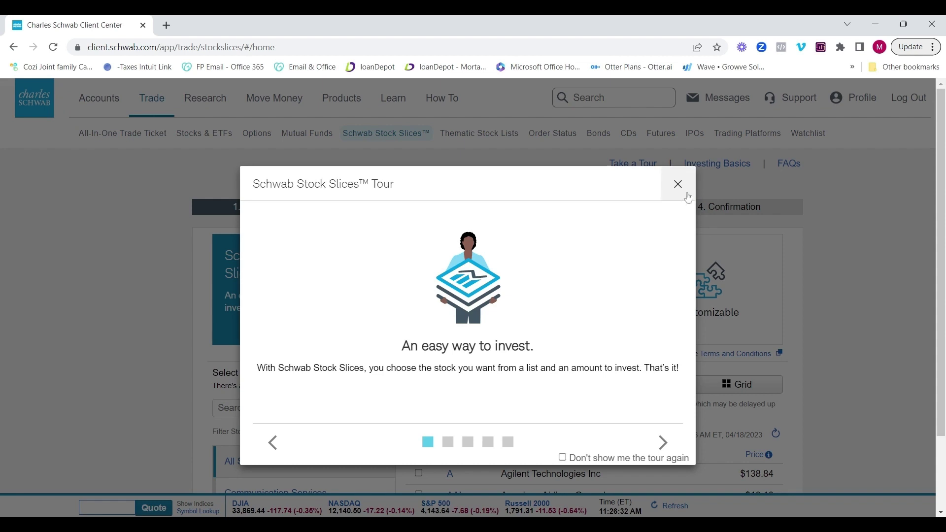
pyautogui.click(684, 196)
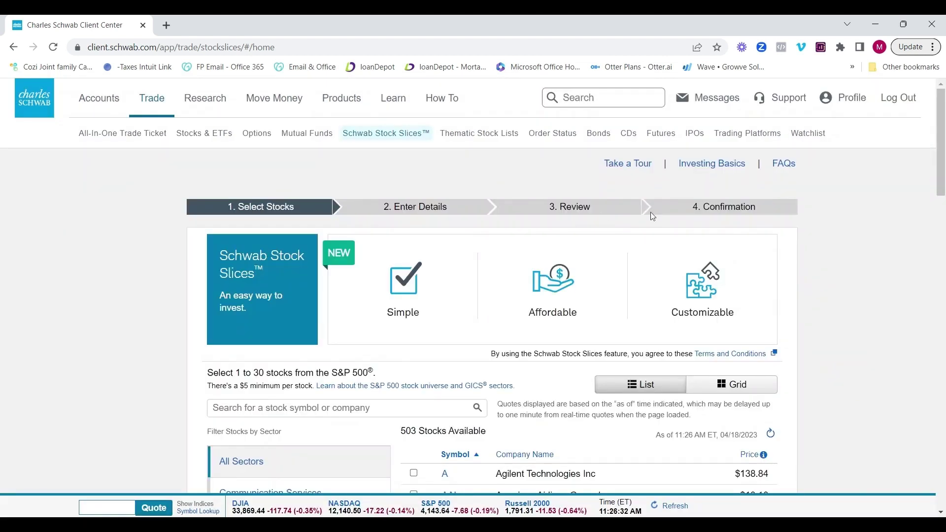
pyautogui.scroll(-1, 835, 232)
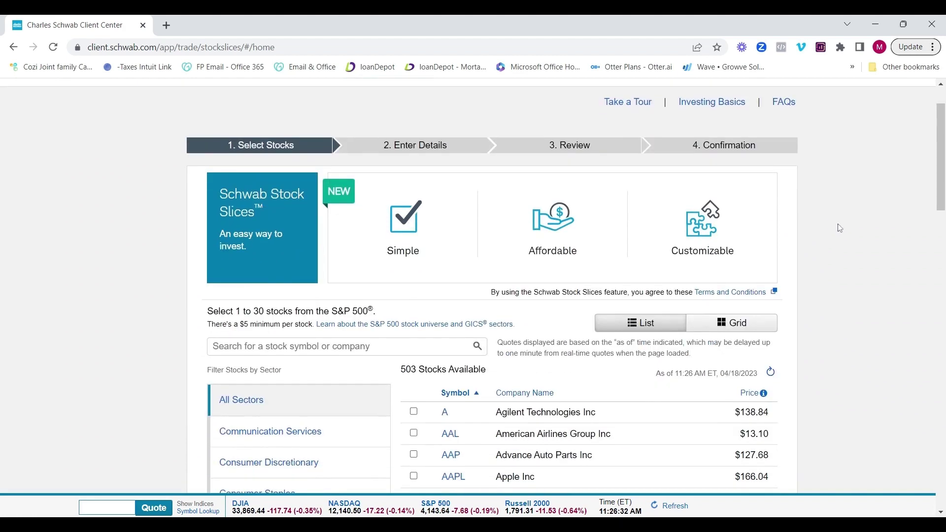
pyautogui.scroll(-1, 837, 224)
pyautogui.scroll(-5, 844, 220)
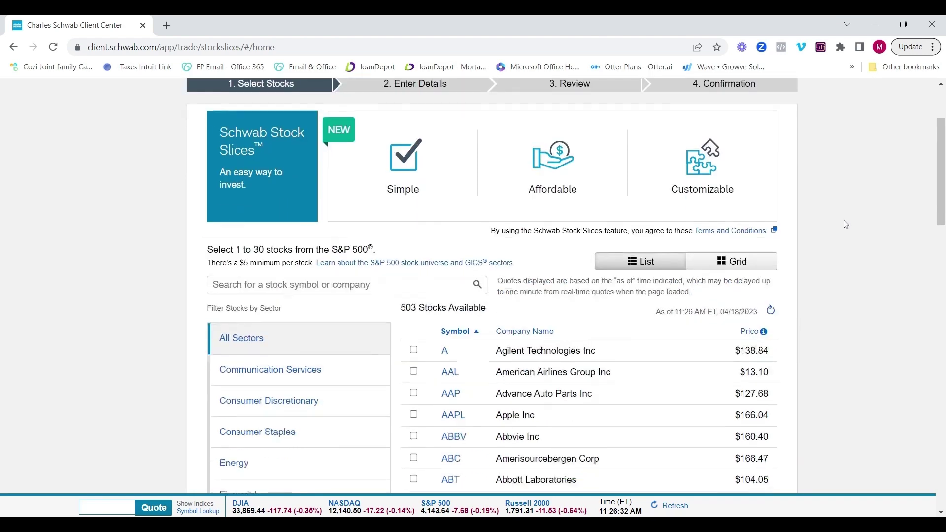
# Step: Tick AAPL, ABT, ABC, ADBE, ADI and ADM in the S&P 500 stock list
pyautogui.click(414, 230)
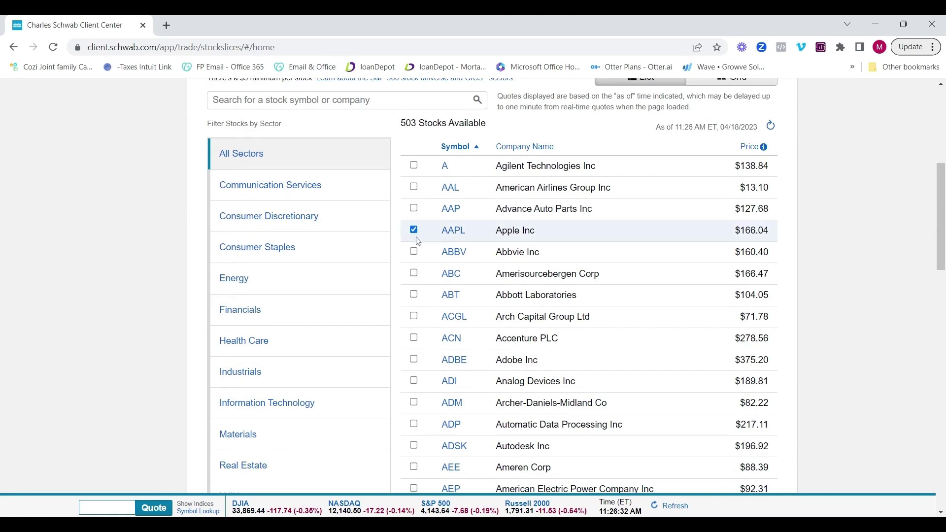
pyautogui.click(415, 295)
pyautogui.click(415, 274)
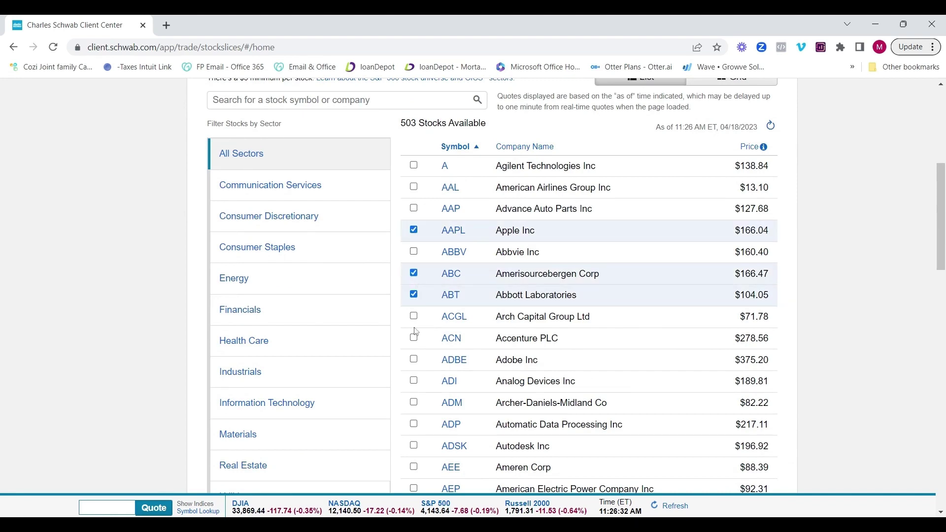
pyautogui.click(414, 359)
pyautogui.click(414, 381)
pyautogui.click(414, 403)
pyautogui.scroll(-10, 630, 321)
pyautogui.scroll(-1, 720, 407)
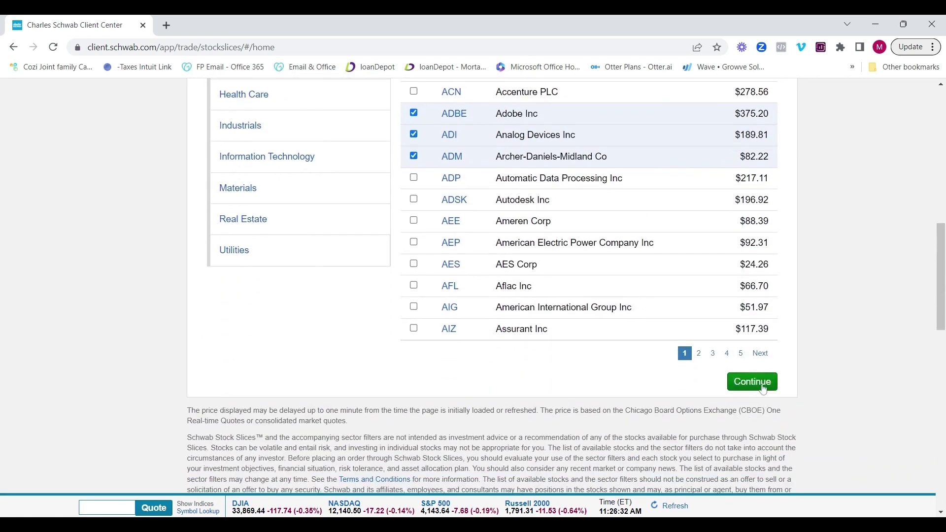
# Step: Continue to the Enter Details step for the six selected stocks
pyautogui.click(753, 382)
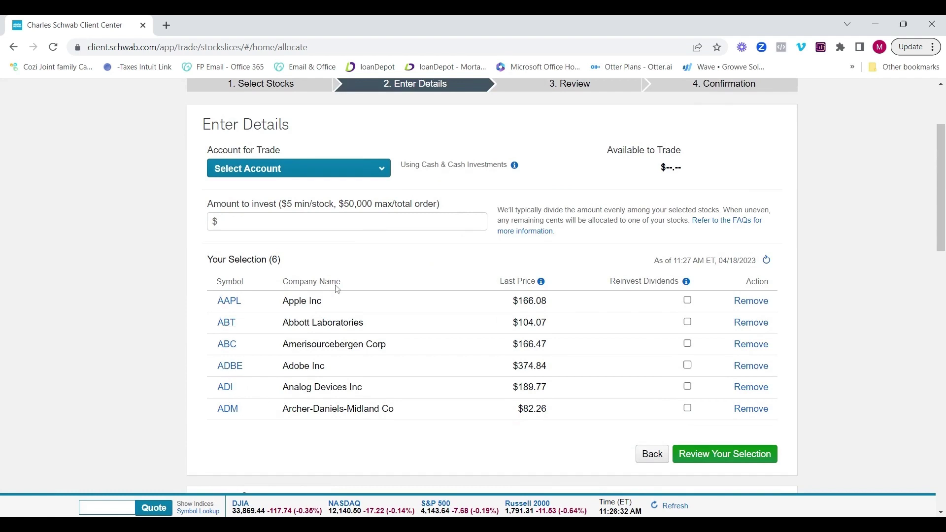
pyautogui.click(296, 222)
pyautogui.click(533, 195)
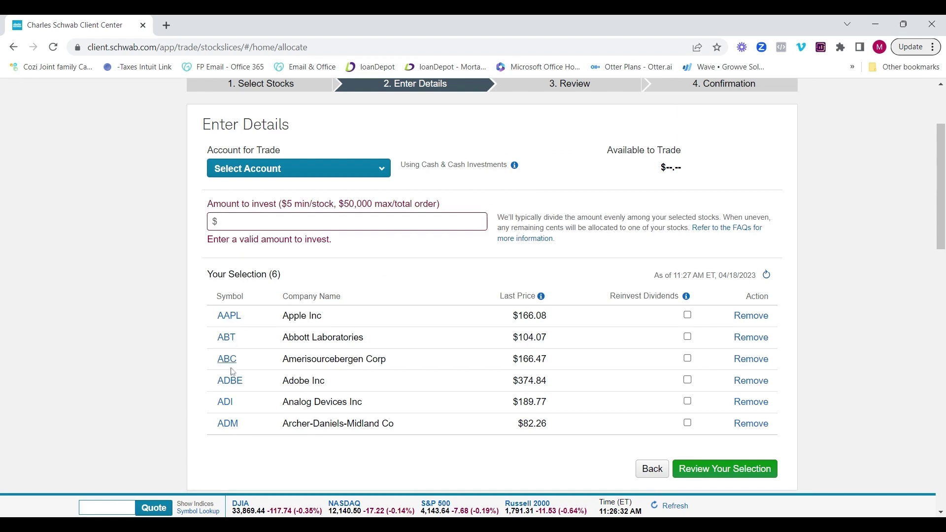
# Step: Enter $100 as the amount to invest, replacing the initial 30
pyautogui.click(220, 222)
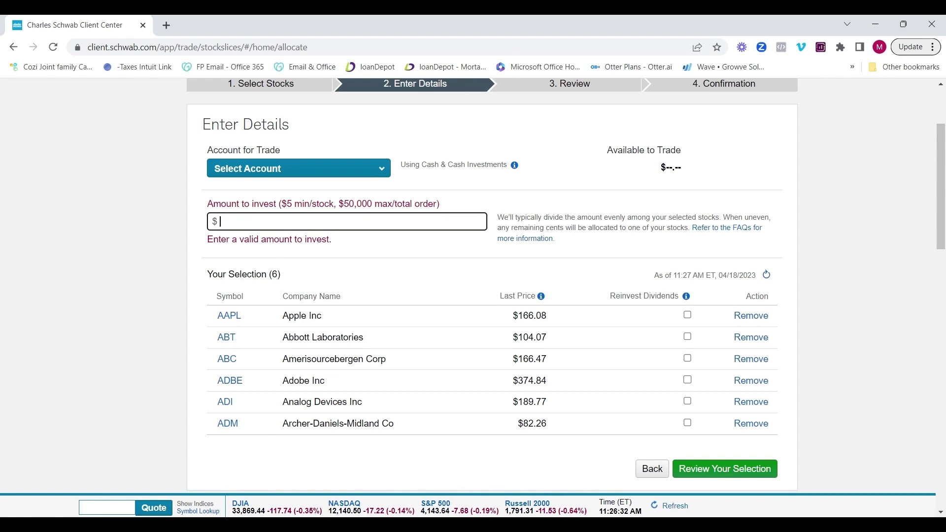
pyautogui.write('30')
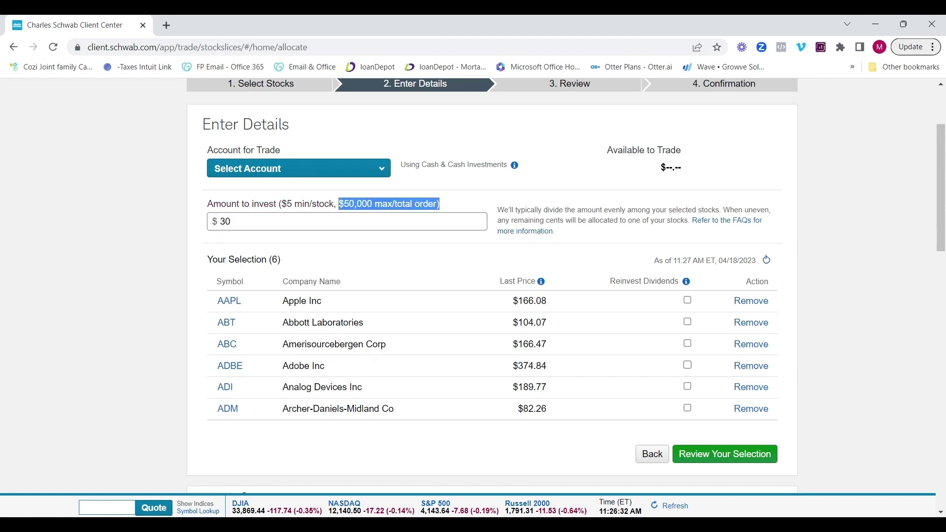
pyautogui.hotkey('ctrl', 'a')
pyautogui.write('1')
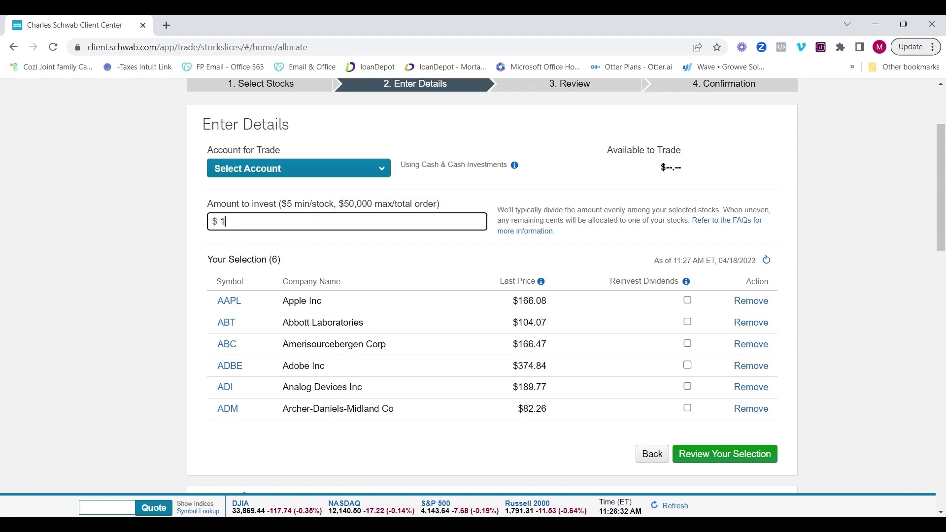
pyautogui.write('00')
pyautogui.click(165, 255)
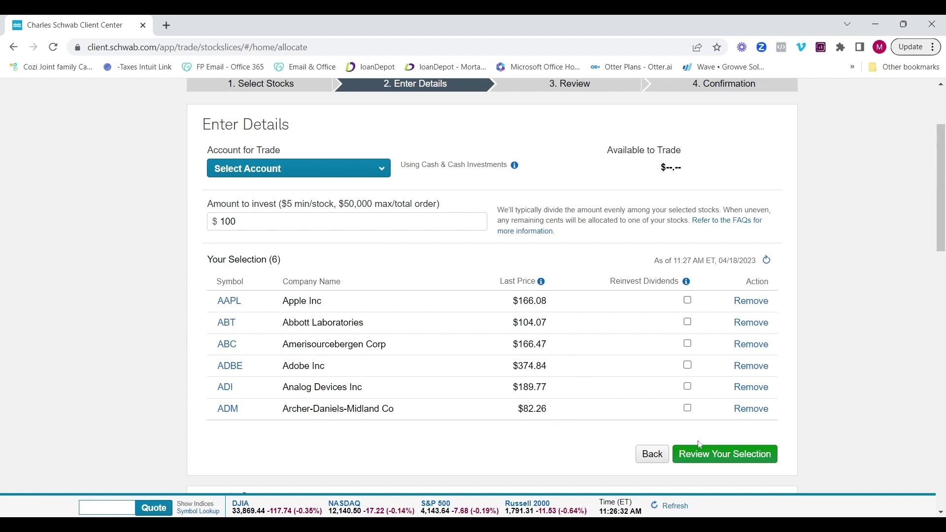
# Step: Go back to the Select Stocks step with the six picks still selected
pyautogui.click(652, 454)
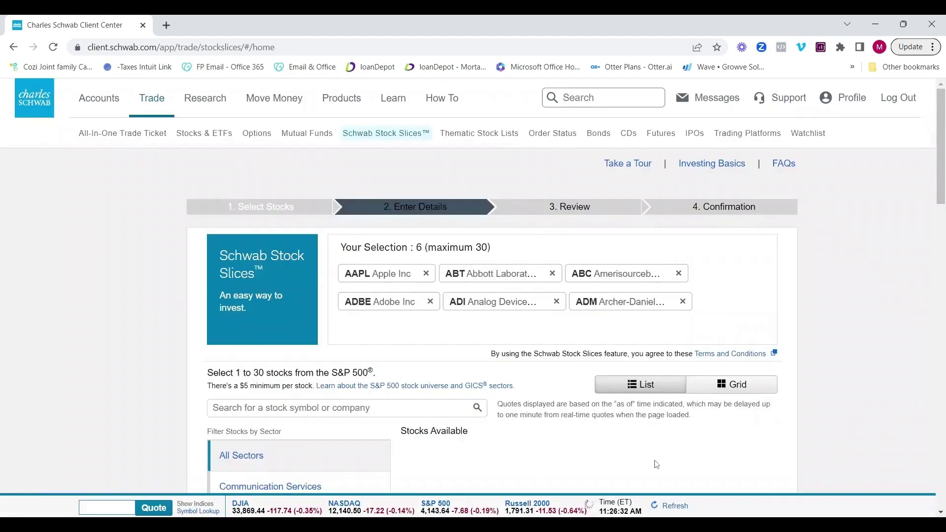
pyautogui.scroll(-7, 587, 307)
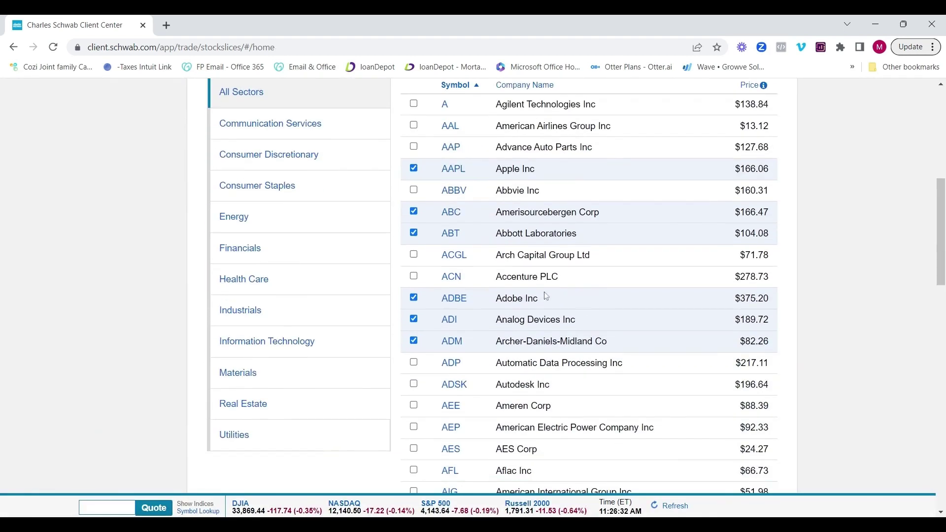
pyautogui.scroll(4, 468, 308)
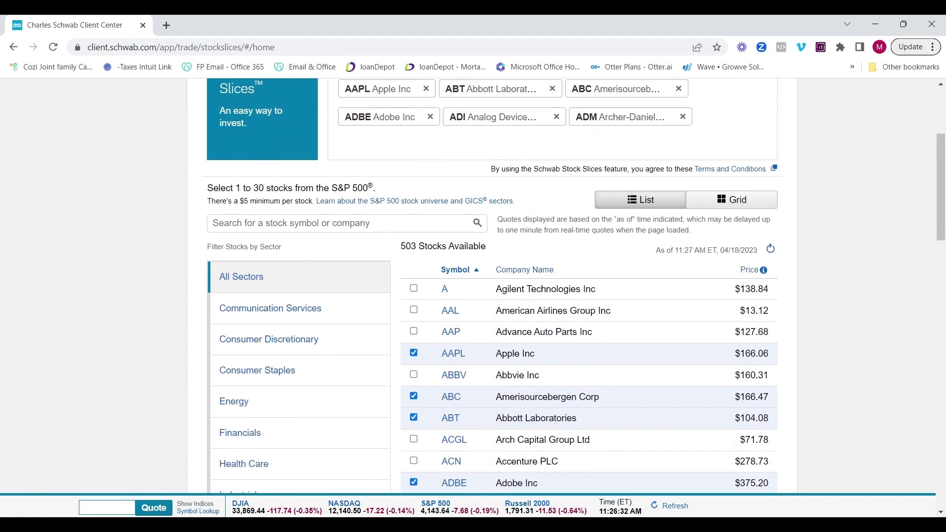
pyautogui.scroll(1, 545, 230)
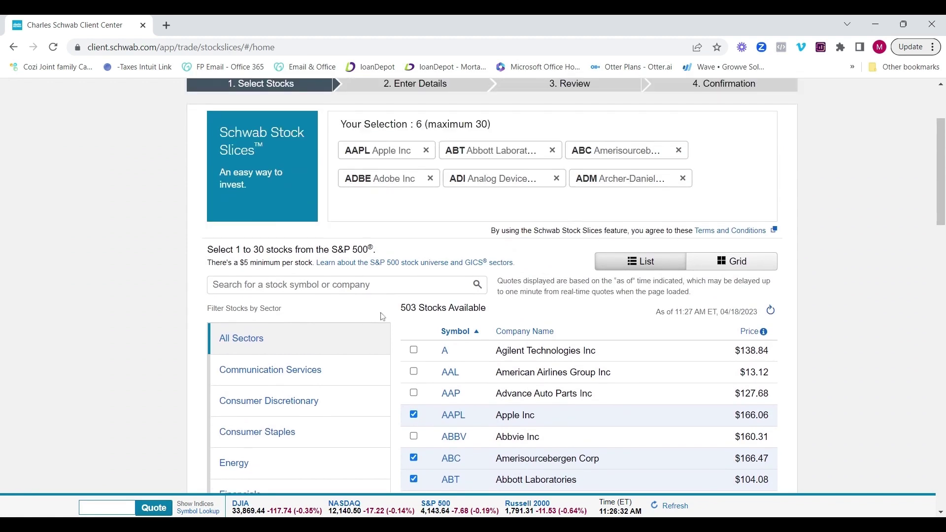
# Step: Switch the available stocks to card (grid) view and scroll through them
pyautogui.click(709, 266)
pyautogui.scroll(-1, 746, 274)
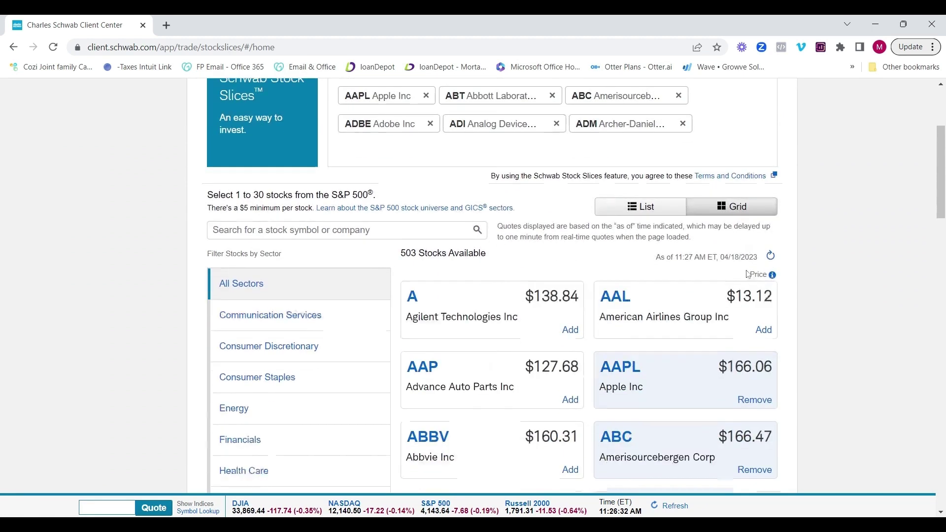
pyautogui.scroll(-1, 748, 274)
pyautogui.scroll(2, 392, 321)
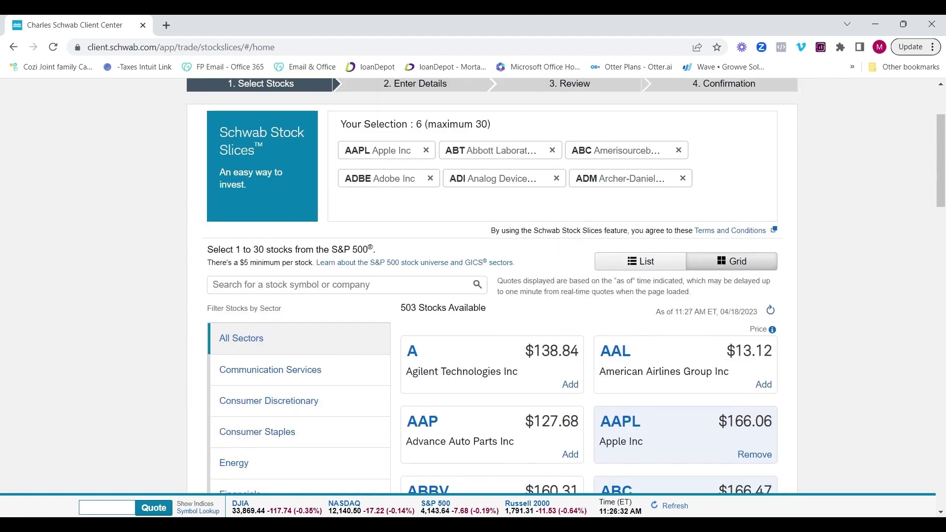
pyautogui.scroll(1, 481, 365)
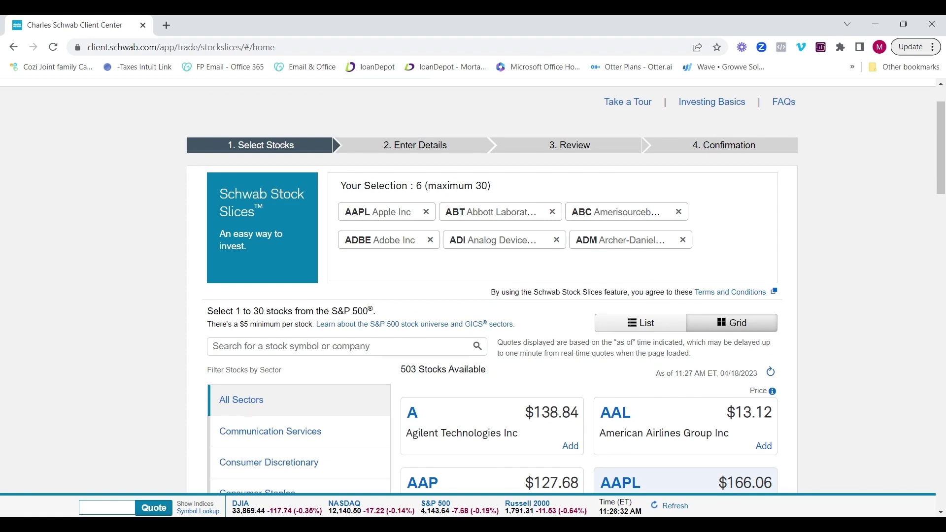
pyautogui.scroll(-1, 481, 296)
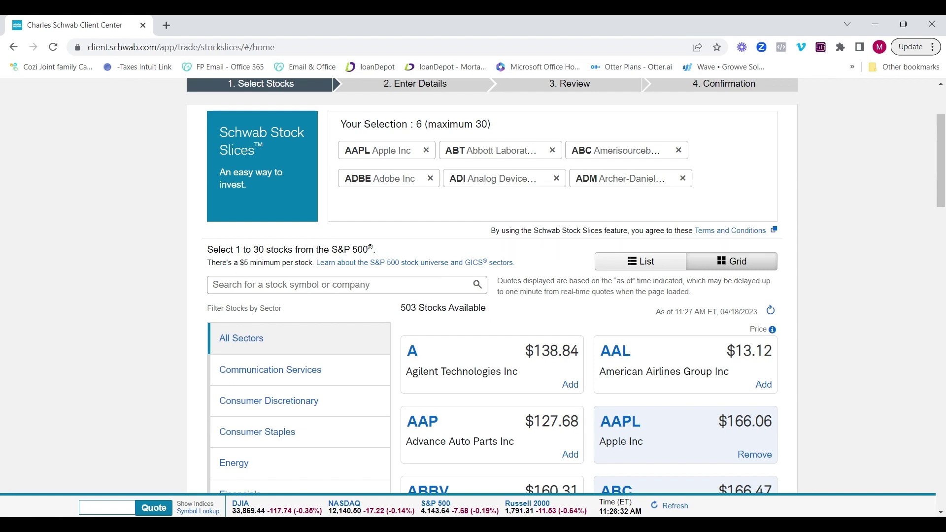
# Step: Open Thematic Stock Lists and scroll down to the Junk Foods through Online Music and Video themes
pyautogui.click(480, 139)
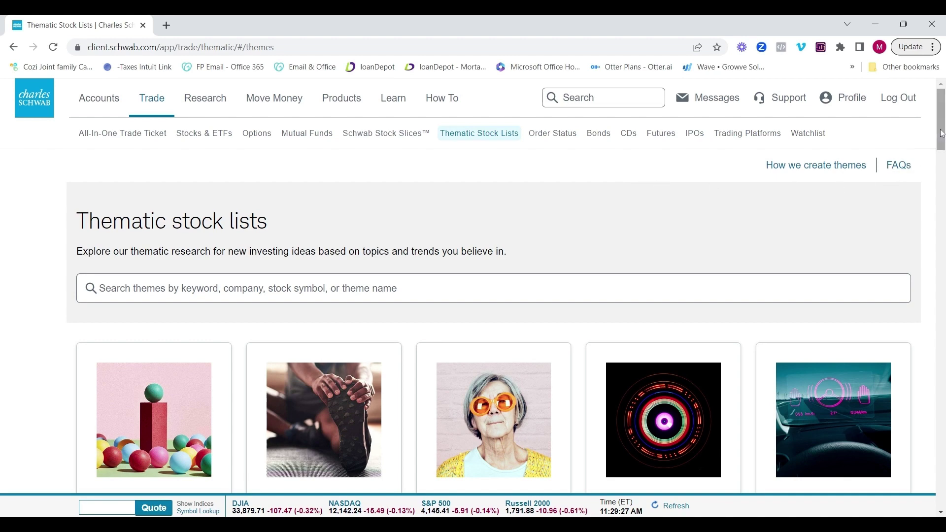
pyautogui.moveTo(939, 133); pyautogui.dragTo(942, 208)
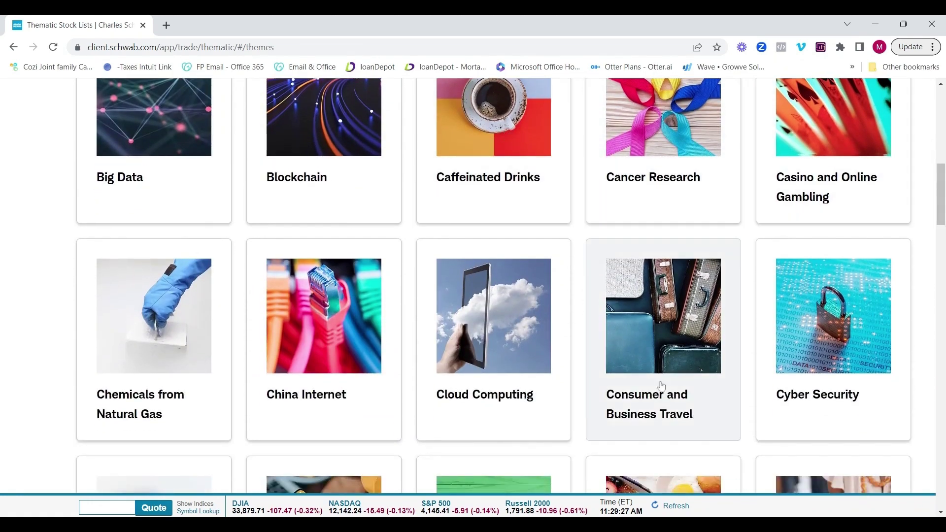
pyautogui.scroll(-3, 417, 389)
pyautogui.scroll(-3, 636, 315)
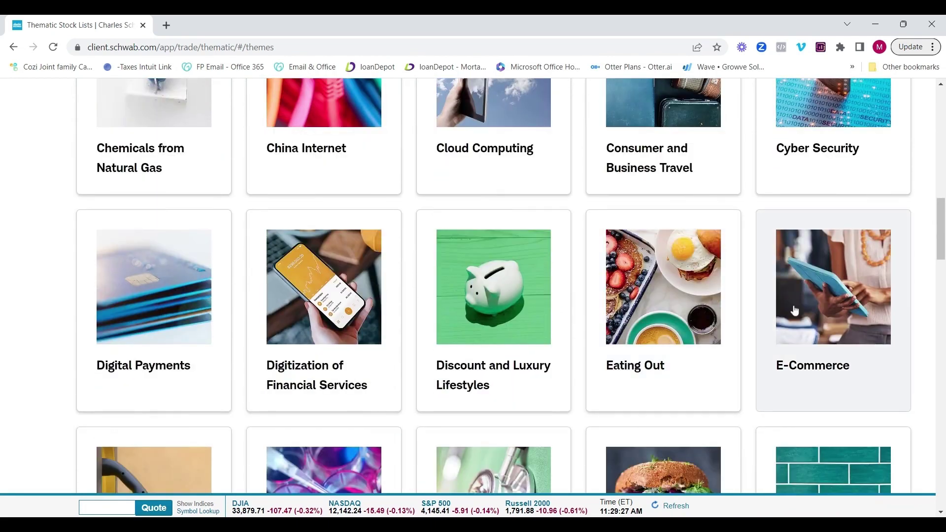
pyautogui.scroll(-3, 492, 382)
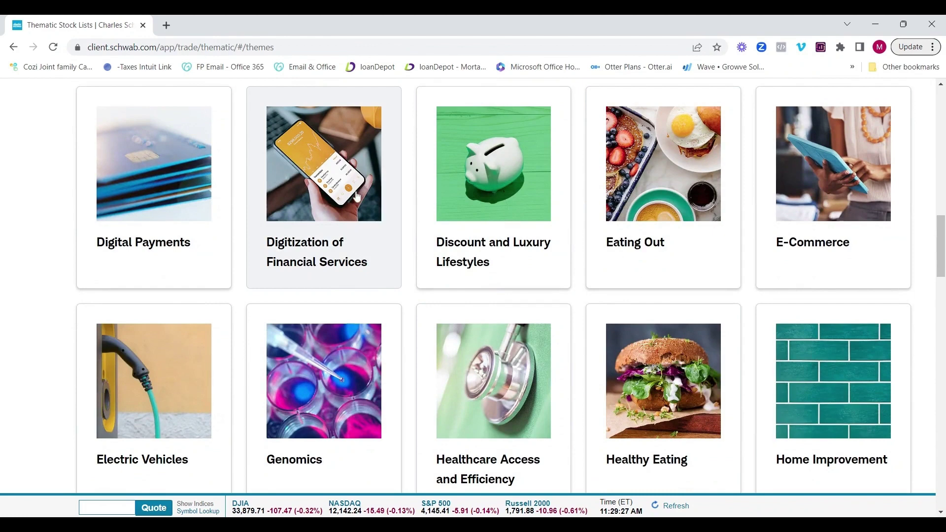
pyautogui.scroll(-6, 405, 375)
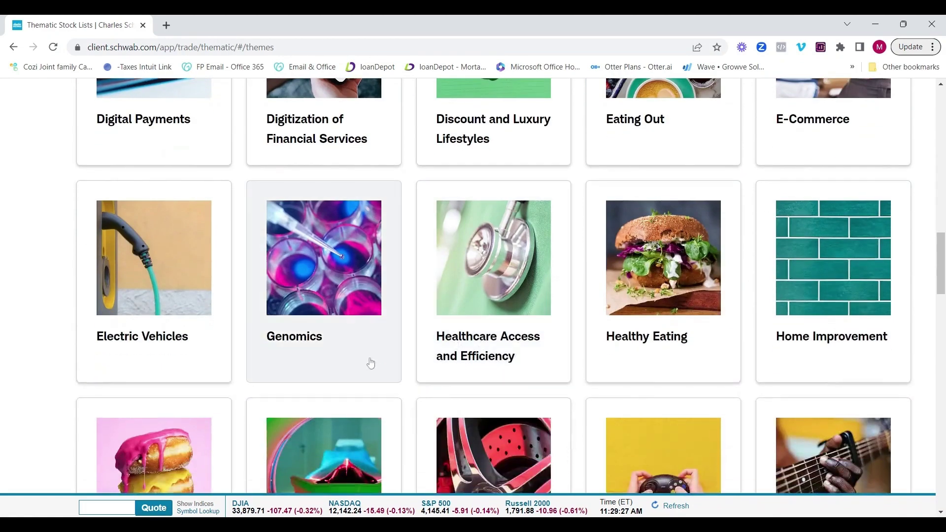
pyautogui.scroll(-3, 557, 382)
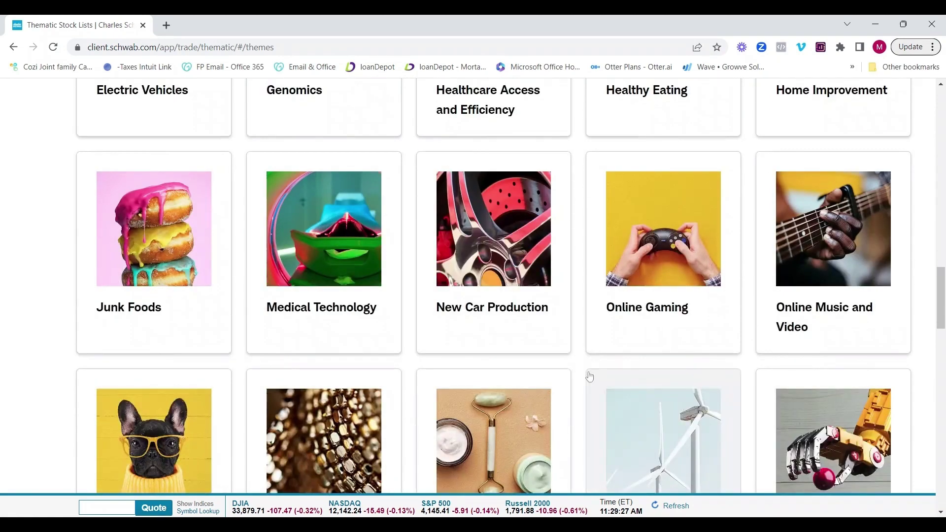
# Step: Open the Online Gaming theme and scroll through its 25 stocks by sector to the disclaimers
pyautogui.click(695, 244)
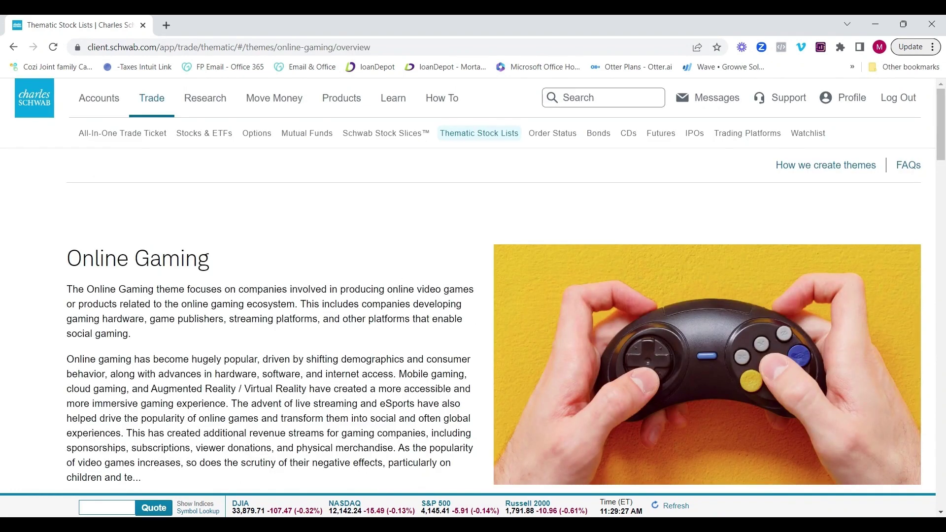
pyautogui.scroll(-5, 395, 308)
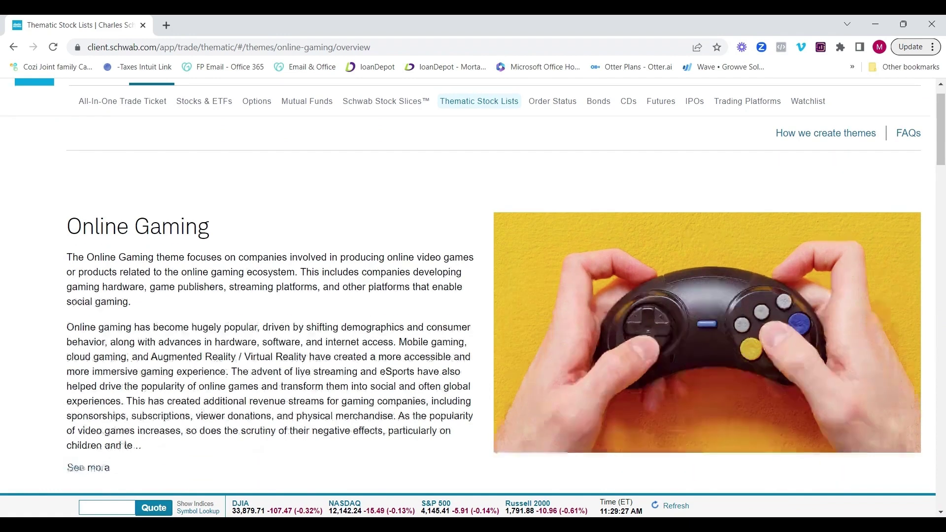
pyautogui.scroll(1, 395, 309)
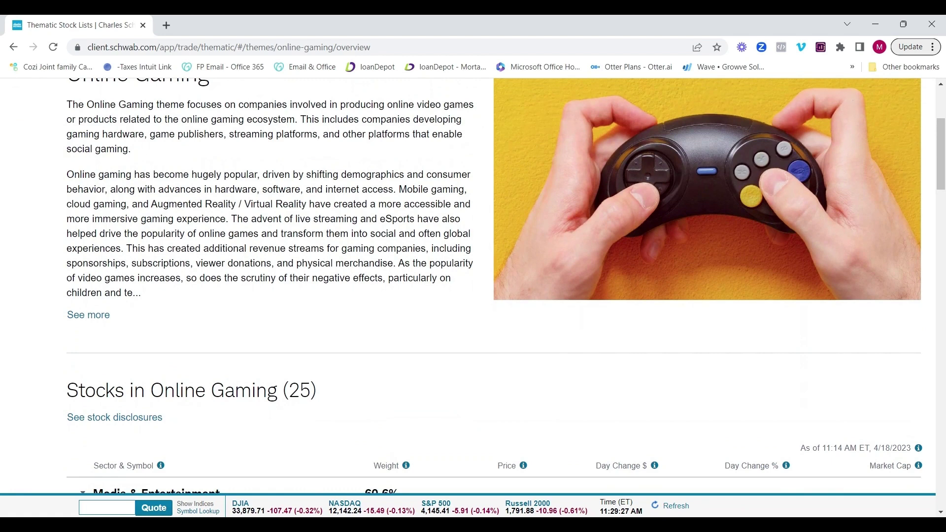
pyautogui.scroll(-8, 394, 310)
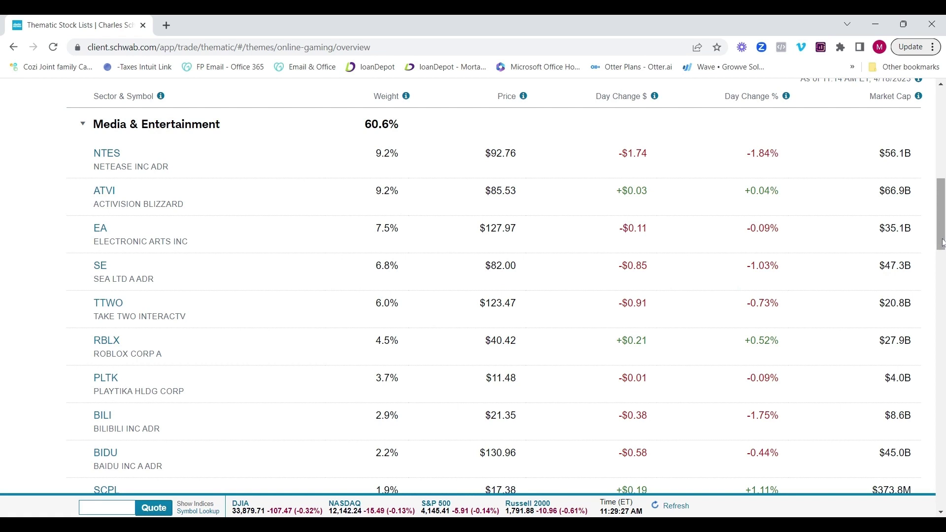
pyautogui.scroll(-7, 498, 286)
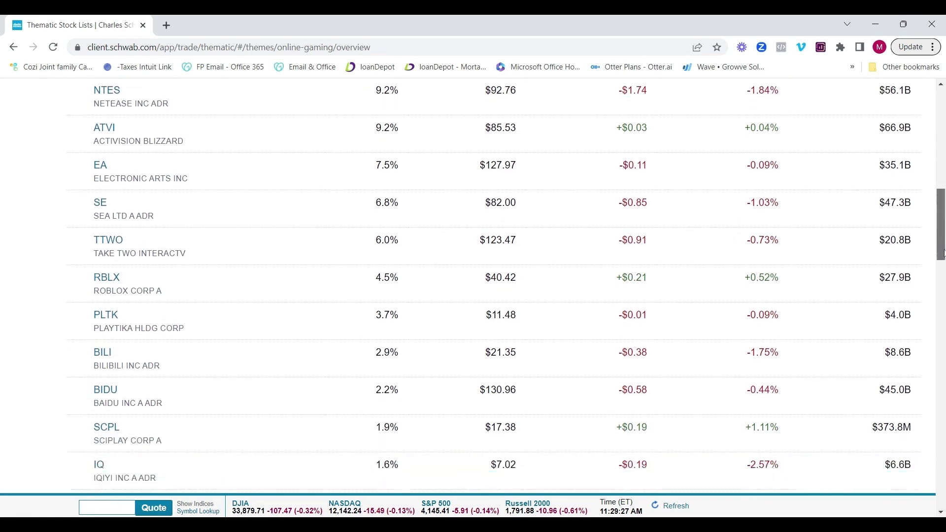
pyautogui.scroll(-8, 498, 286)
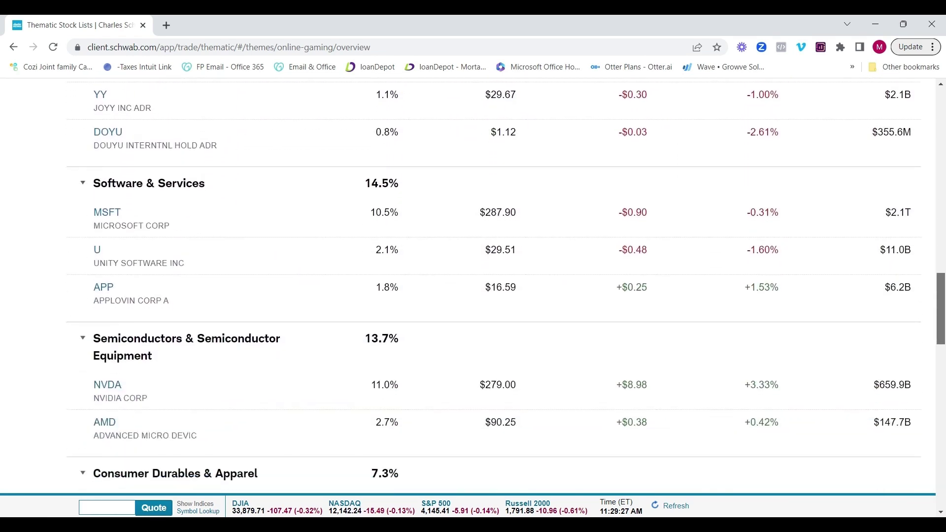
pyautogui.scroll(-3, 497, 286)
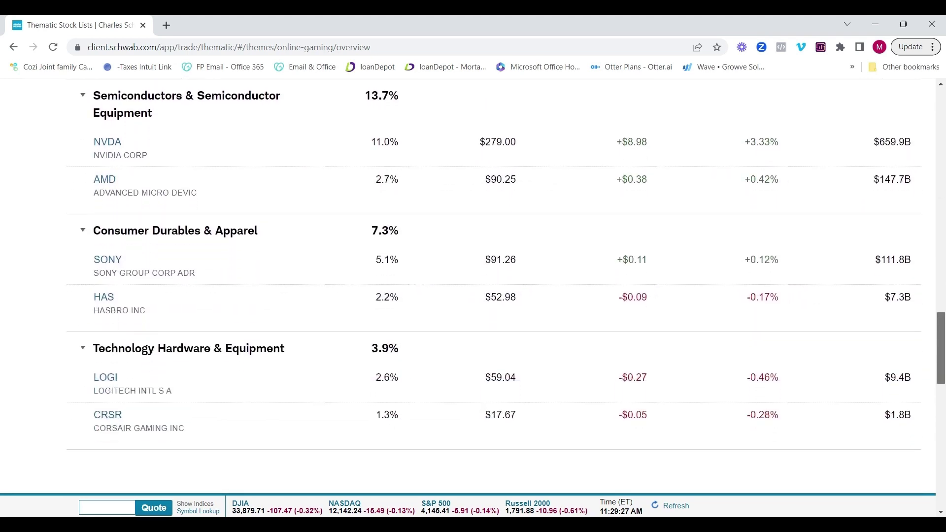
pyautogui.scroll(-3, 306, 340)
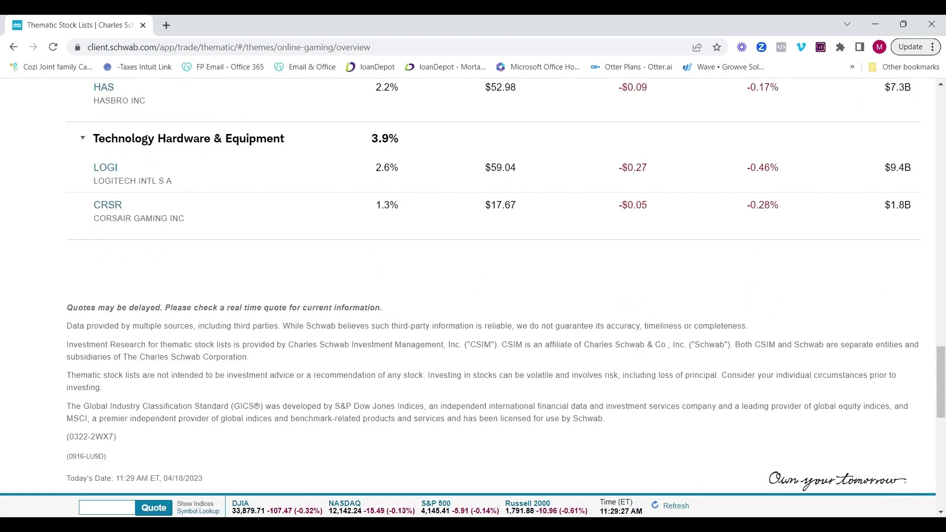
pyautogui.scroll(1, 689, 386)
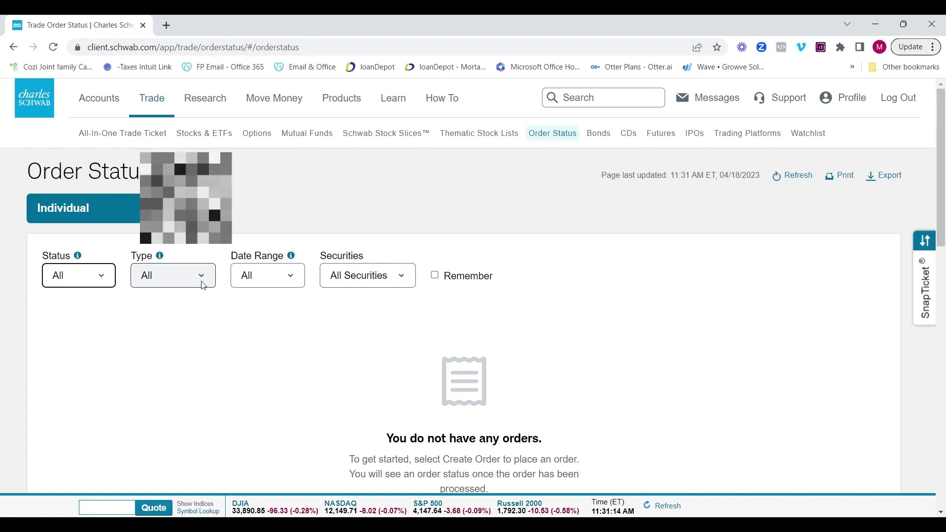
# Step: Step through the Order Status filters, leave filter remembering off, and go to the Bonds page
pyautogui.press('Tab')
pyautogui.press('Tab')
pyautogui.press('Tab')
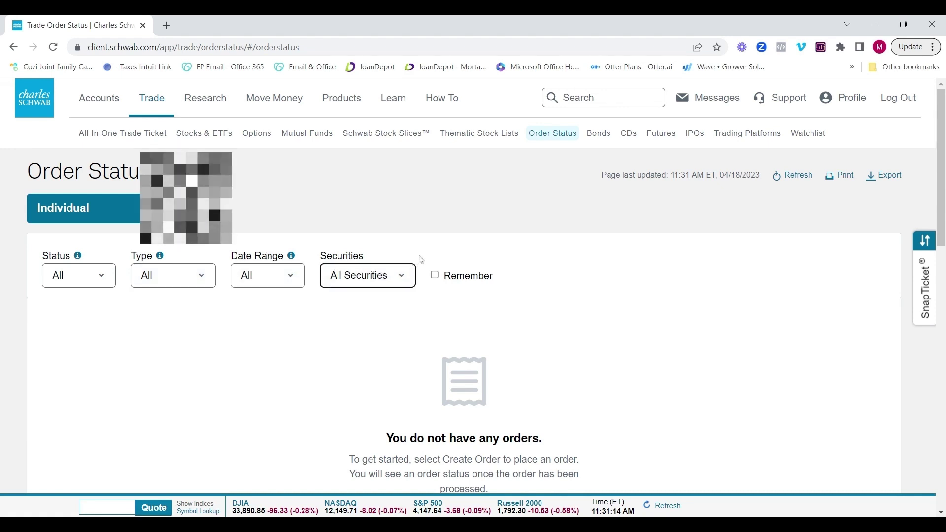
pyautogui.press('Tab')
pyautogui.click(441, 278)
pyautogui.click(436, 276)
pyautogui.click(436, 276)
pyautogui.click(435, 276)
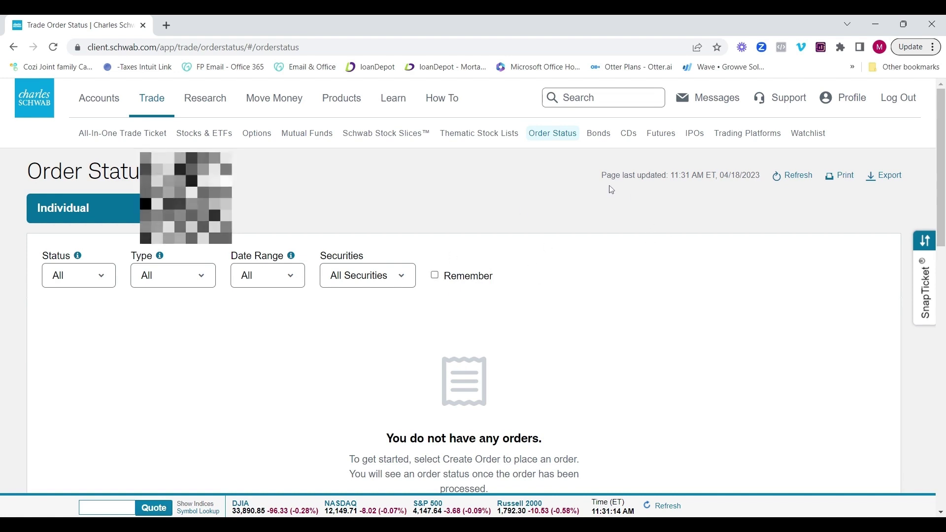
pyautogui.click(599, 133)
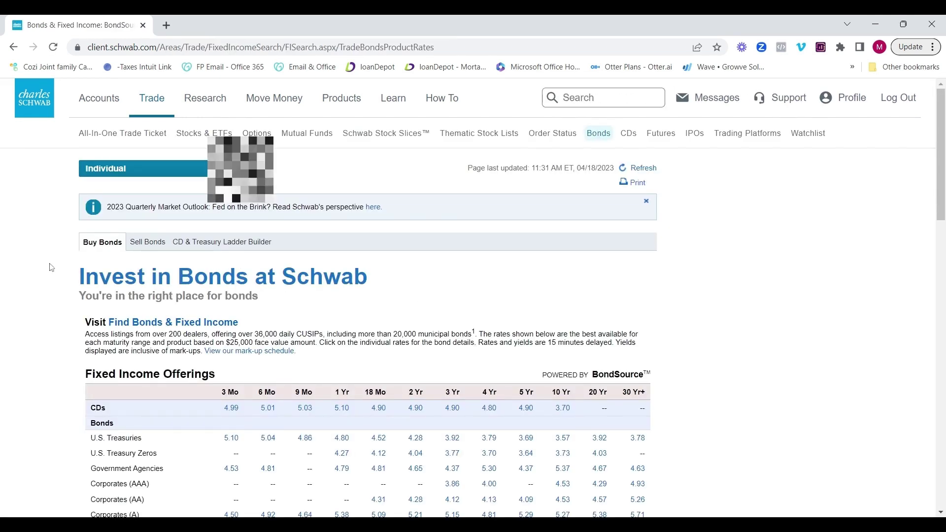
pyautogui.scroll(-2, 52, 267)
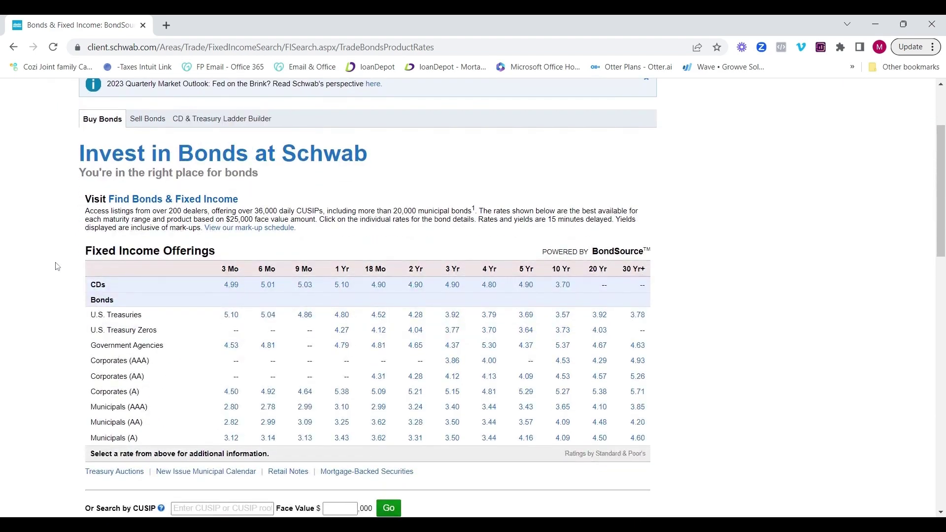
pyautogui.scroll(-1, 56, 266)
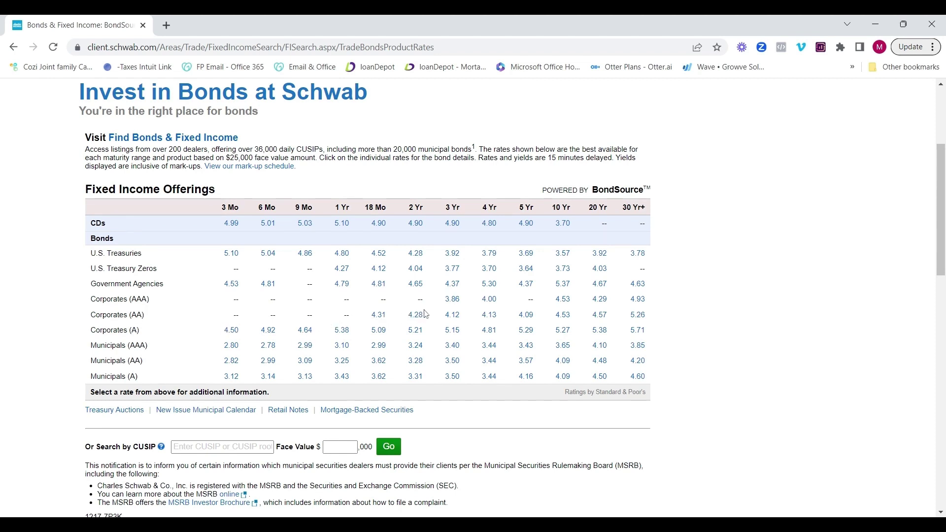
# Step: Show the Corporates (AAA) bonds at the 4-year 4.00 rate, maturing Feb–Jun 2027
pyautogui.click(491, 300)
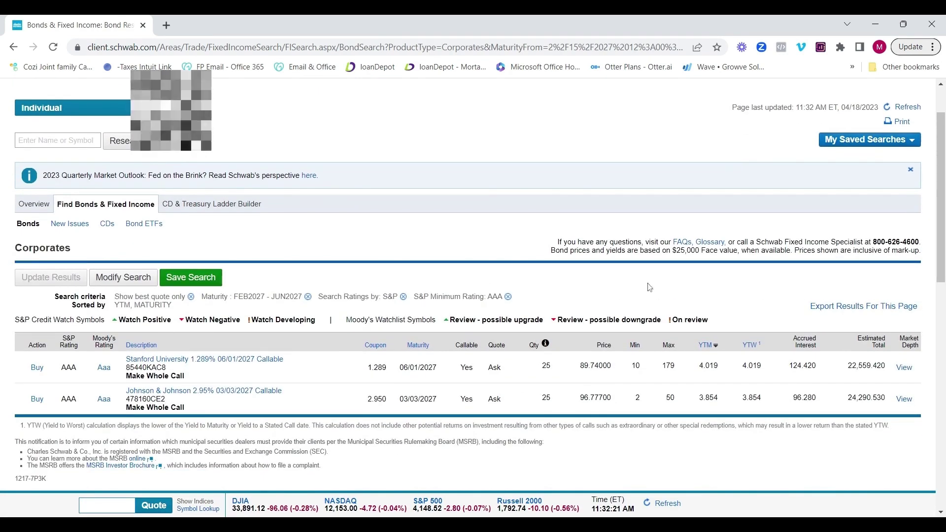
pyautogui.scroll(-2, 934, 217)
pyautogui.scroll(2, 271, 142)
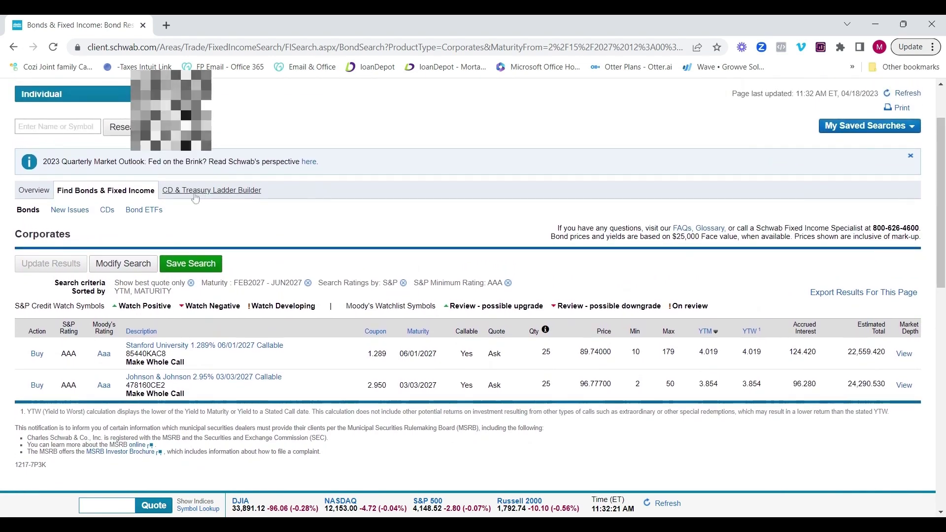
# Step: Open the CD & Treasury Ladder Builder and review its predefined and custom CD ladder options
pyautogui.click(187, 197)
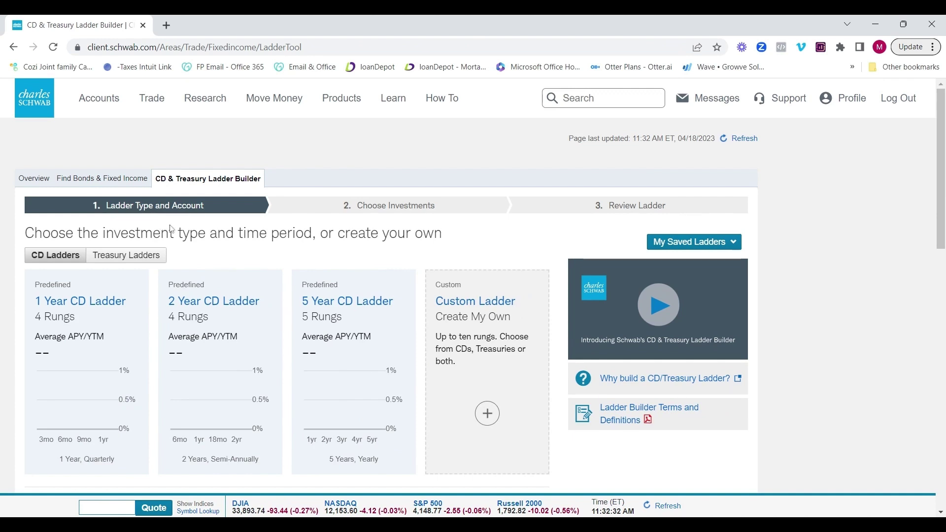
pyautogui.scroll(-1, 164, 227)
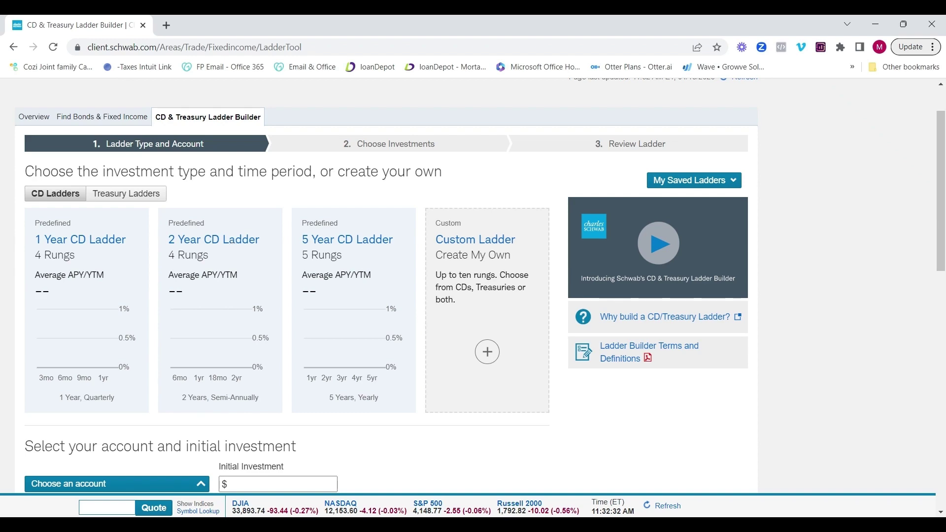
pyautogui.scroll(-4, 232, 239)
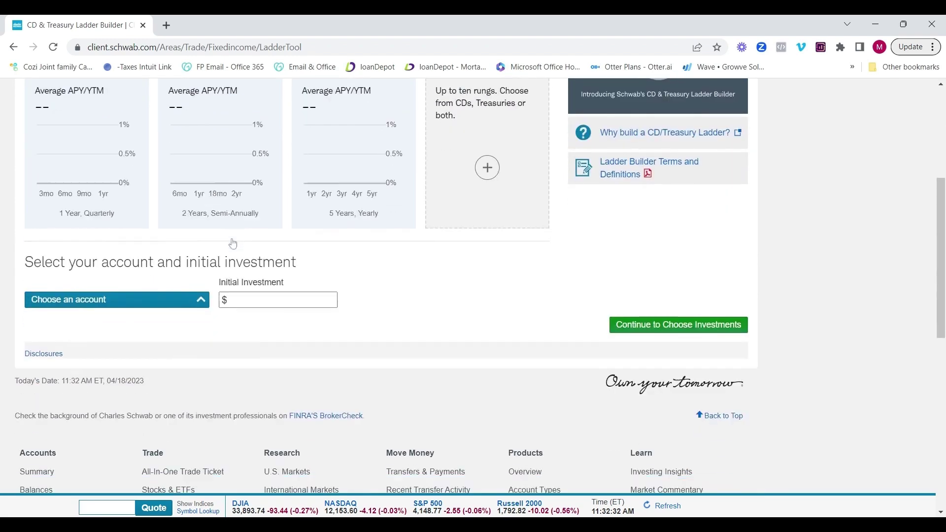
pyautogui.scroll(5, 258, 247)
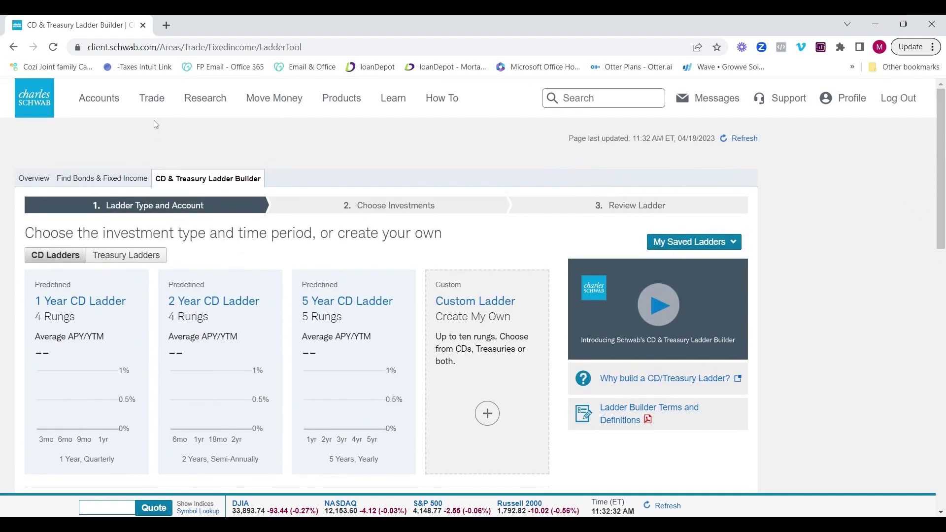
# Step: Return to Bonds through the Trade menu and open the Buy CDs page with its rate table
pyautogui.click(157, 107)
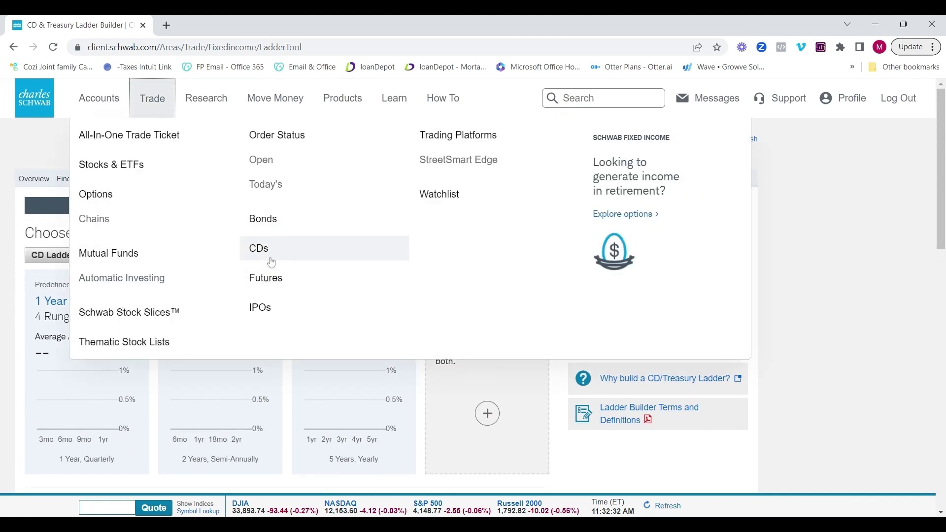
pyautogui.click(272, 224)
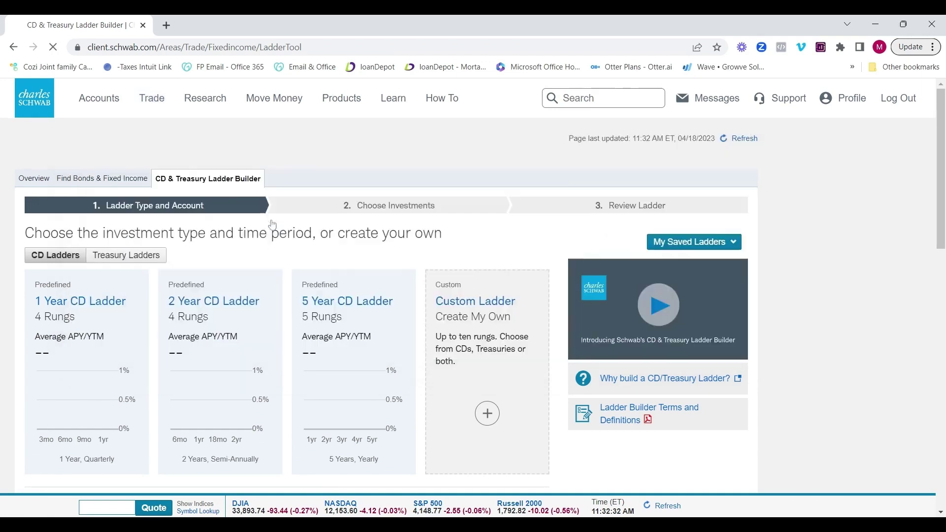
pyautogui.scroll(-5, 423, 239)
pyautogui.scroll(4, 340, 167)
pyautogui.scroll(1, 340, 167)
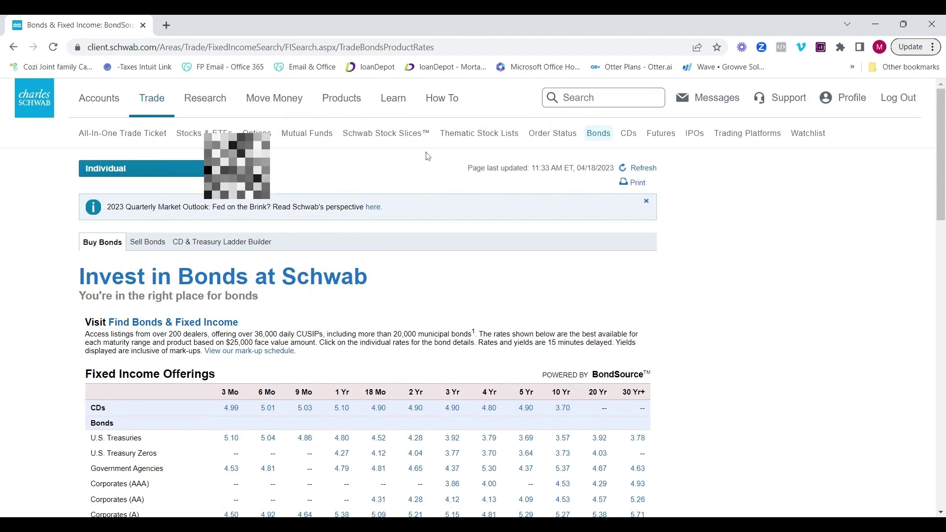
pyautogui.click(630, 141)
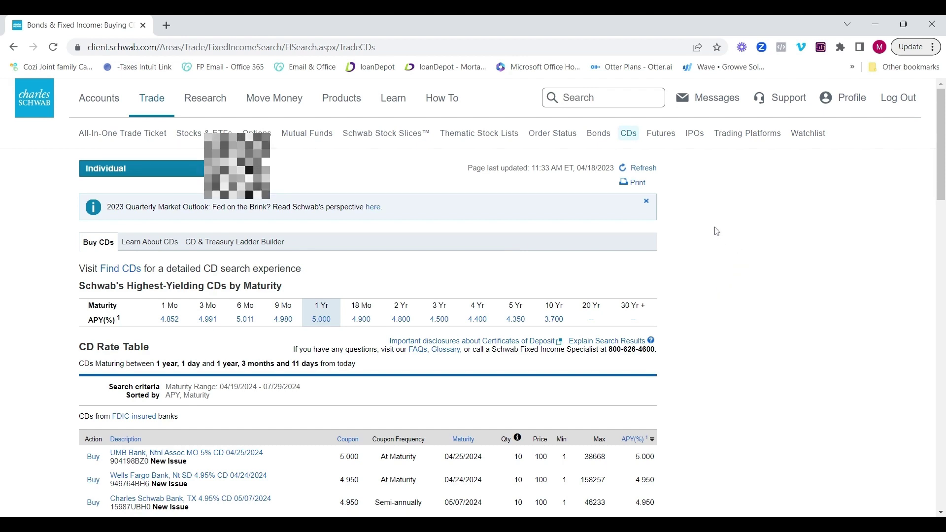
pyautogui.click(662, 135)
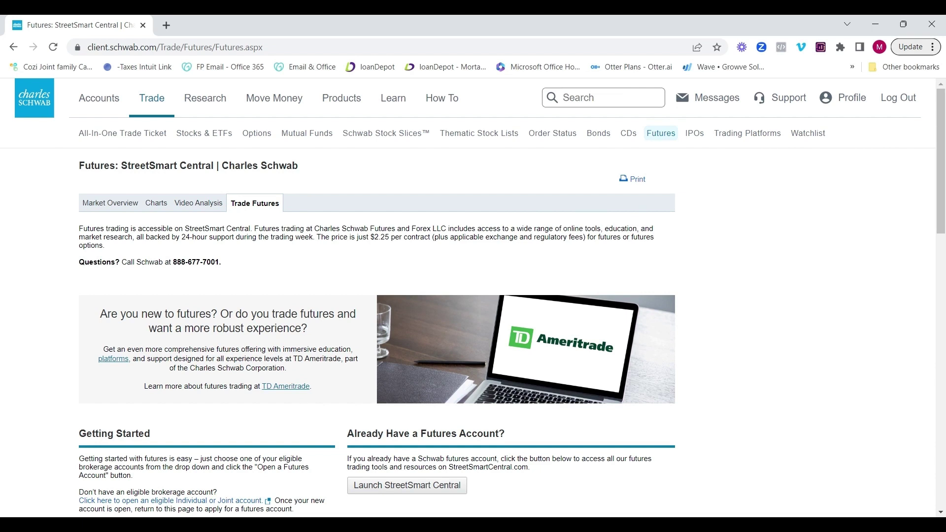
pyautogui.click(118, 204)
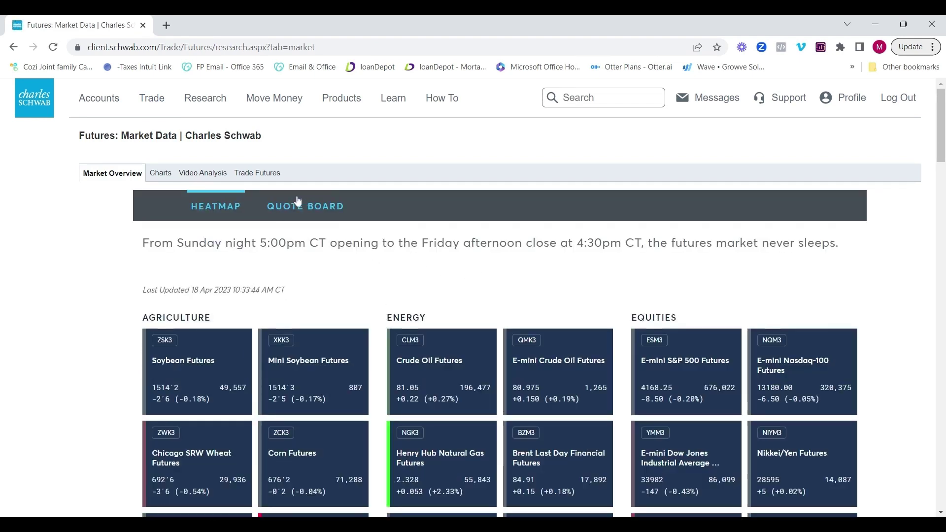
pyautogui.scroll(-3, 339, 213)
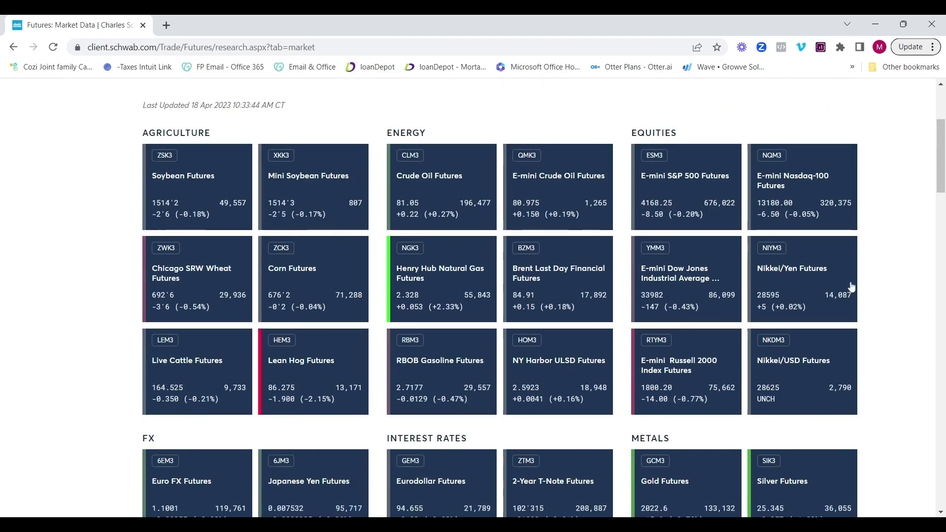
pyautogui.moveTo(943, 179); pyautogui.dragTo(942, 149)
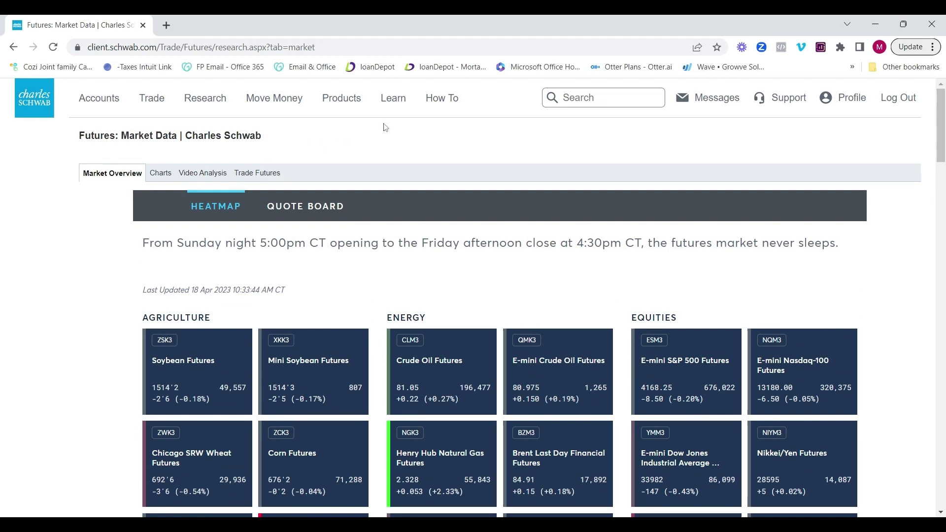
pyautogui.click(158, 103)
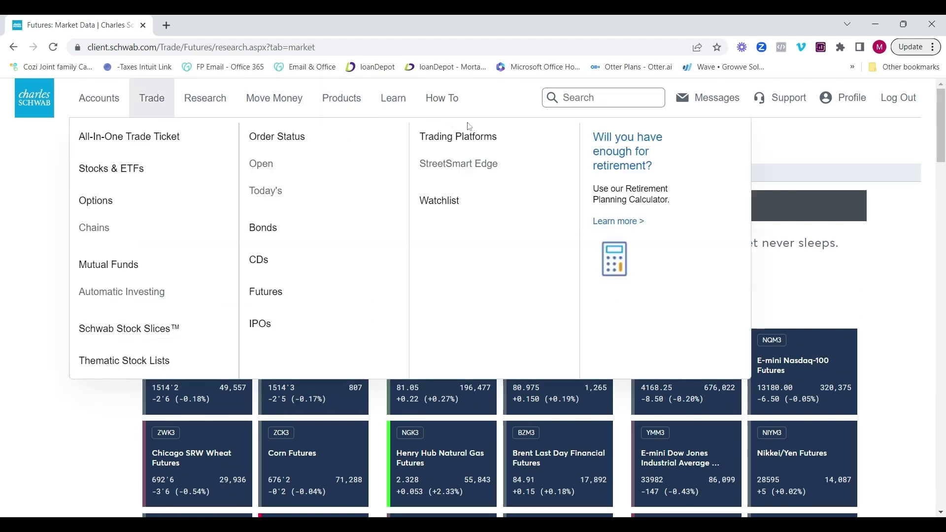
pyautogui.click(266, 293)
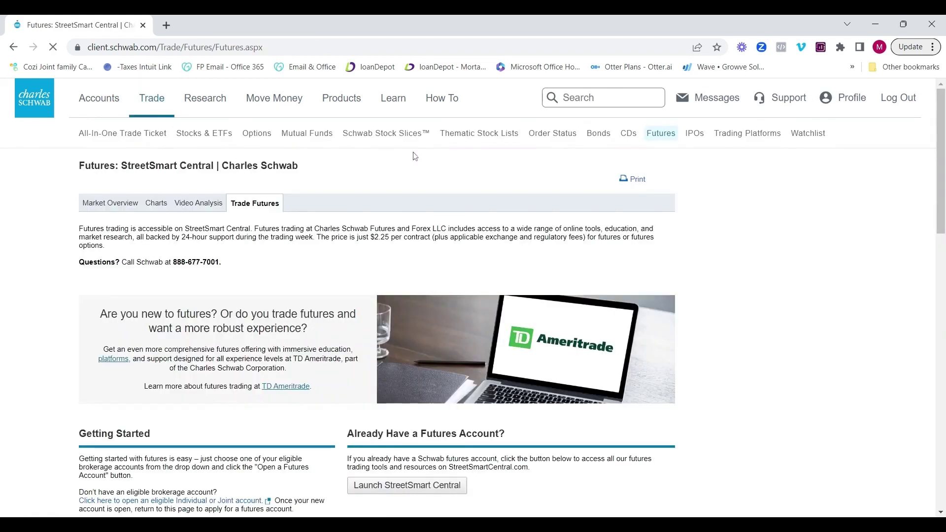
# Step: View the IPO offerings page, then move on to the Trading Platforms page
pyautogui.click(694, 141)
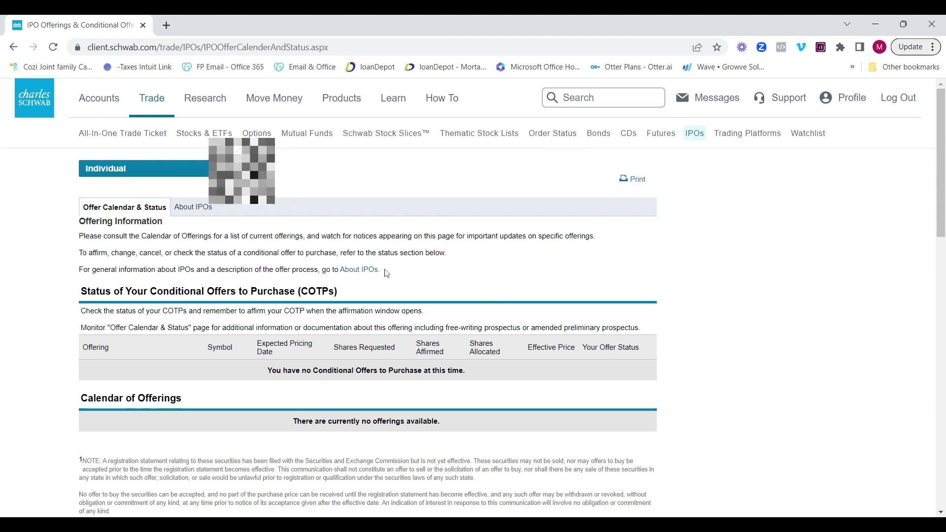
pyautogui.click(748, 133)
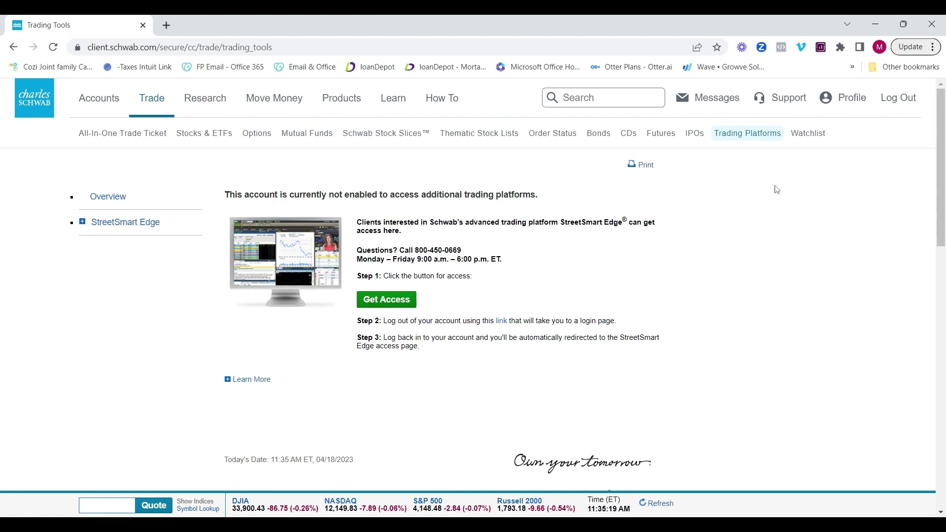
# Step: Create a new watchlist named 'Demo' and add VOO to it
pyautogui.click(810, 139)
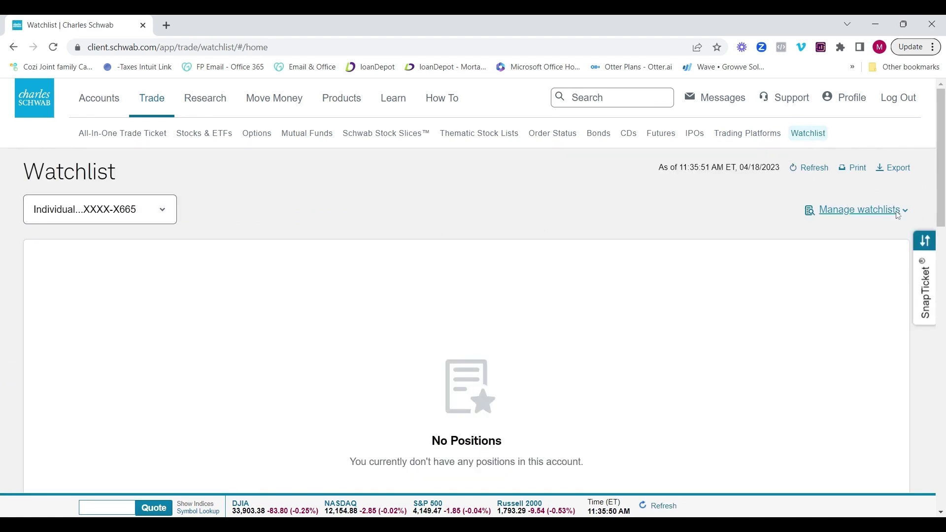
pyautogui.click(876, 216)
pyautogui.click(860, 236)
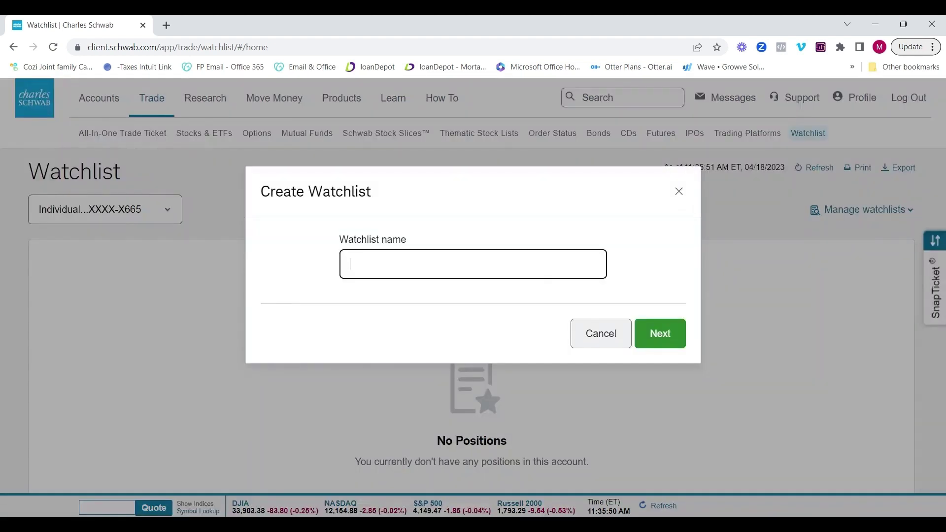
pyautogui.write('Demo')
pyautogui.press('Return')
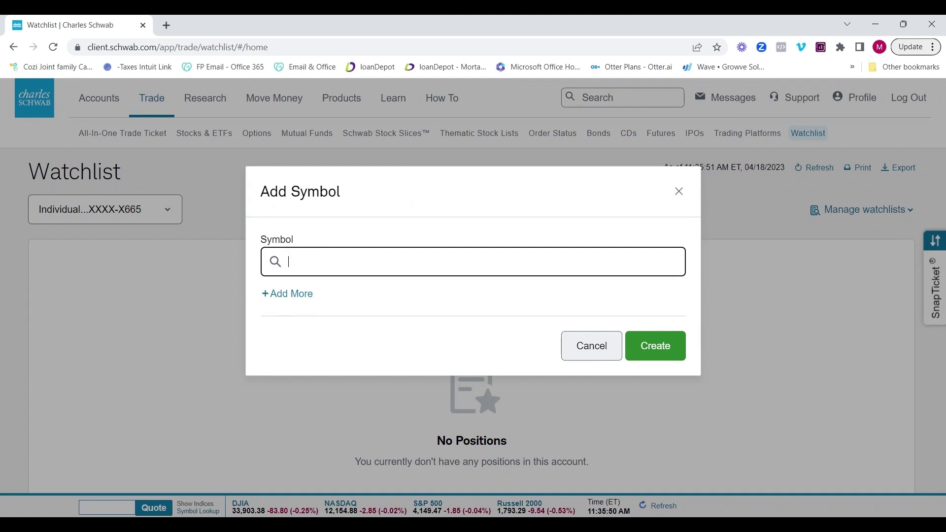
pyautogui.write('voo')
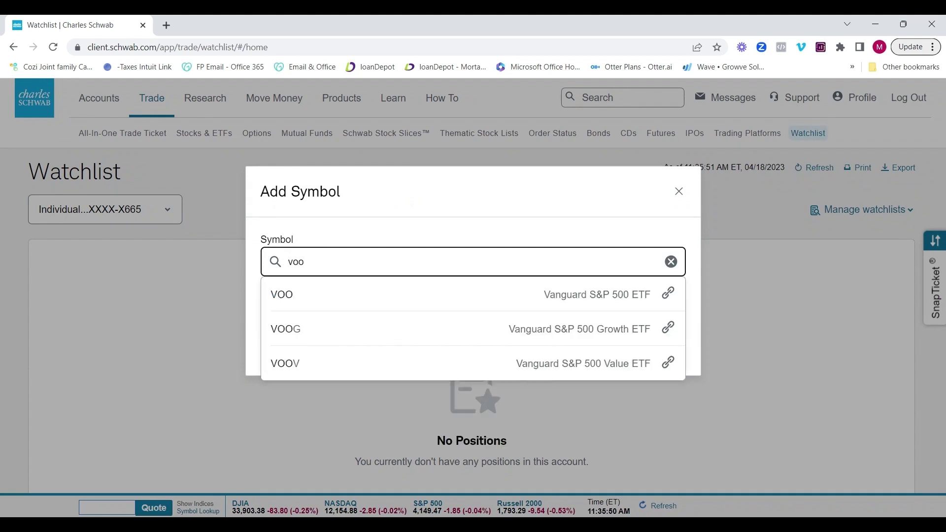
pyautogui.press('Escape')
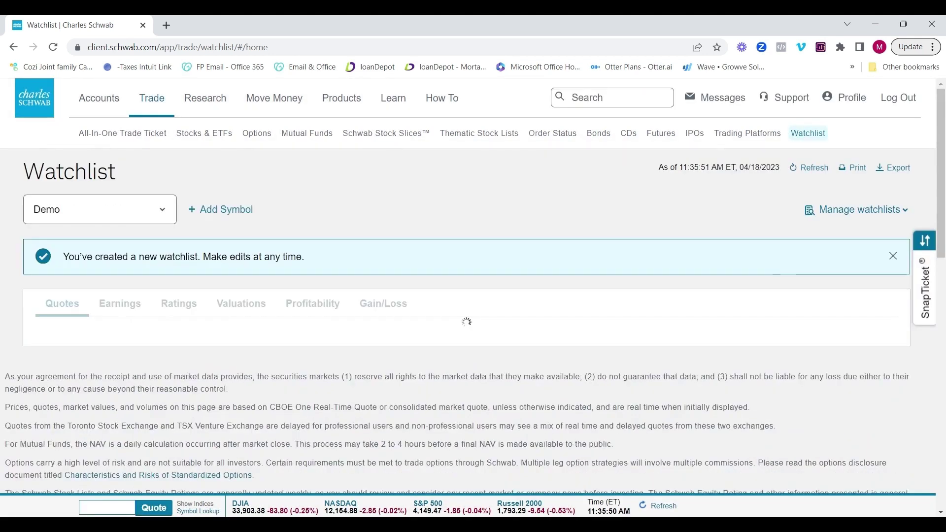
# Step: Add VFIAX and GOOGL to the Demo watchlist
pyautogui.scroll(-1, 714, 269)
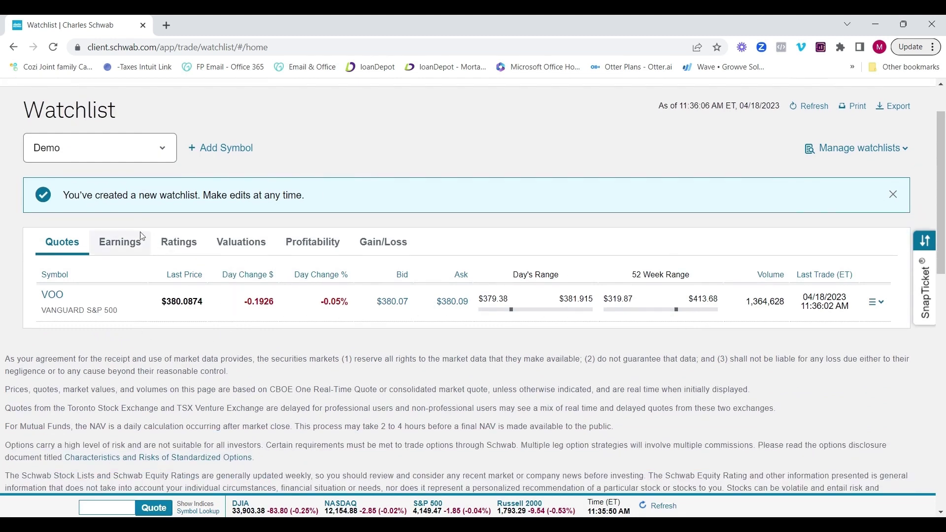
pyautogui.click(222, 149)
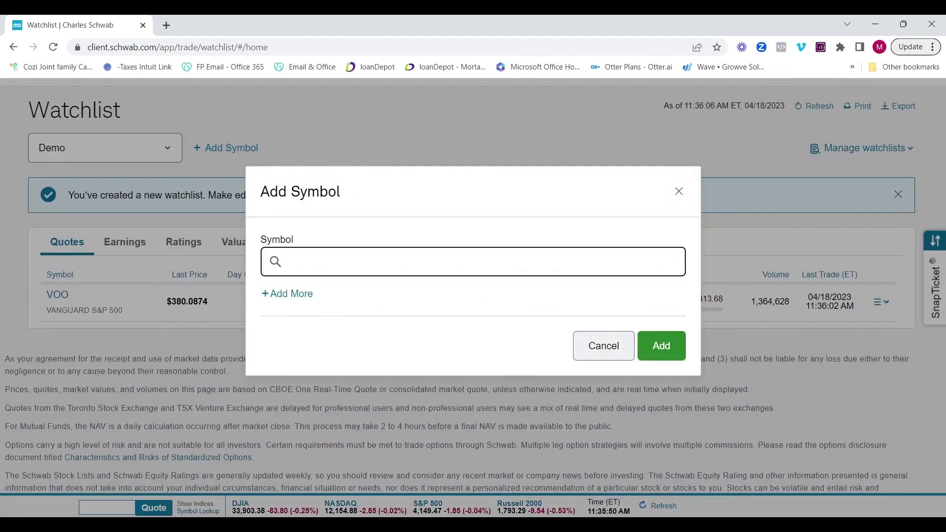
pyautogui.write('vfia')
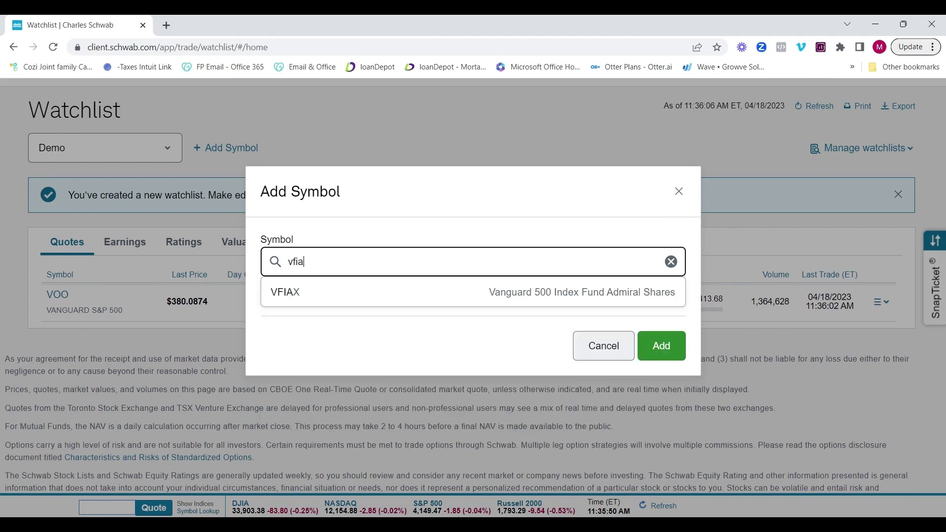
pyautogui.write('x')
pyautogui.press('Return')
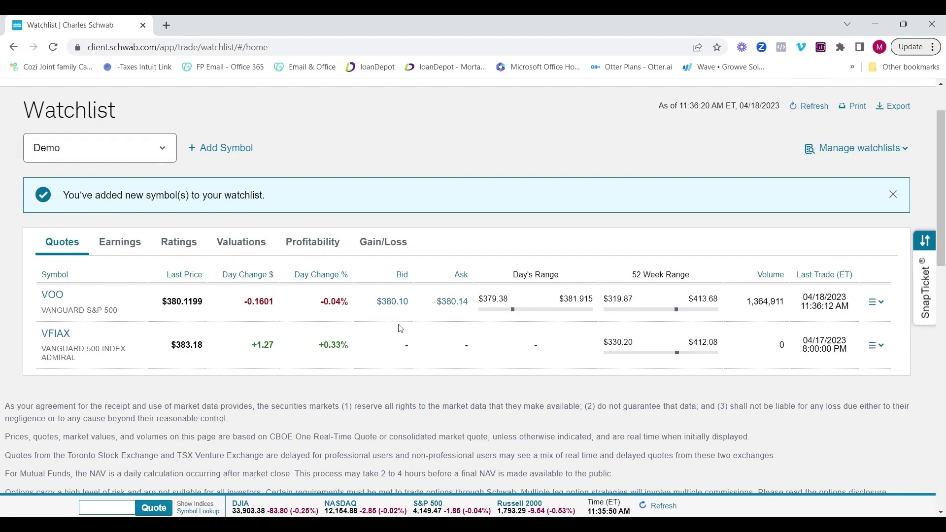
pyautogui.click(232, 150)
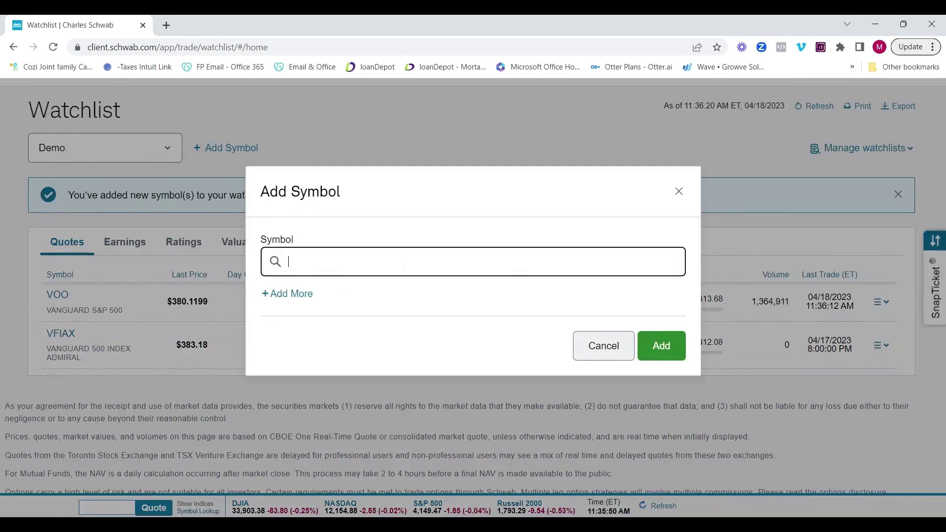
pyautogui.write('googl')
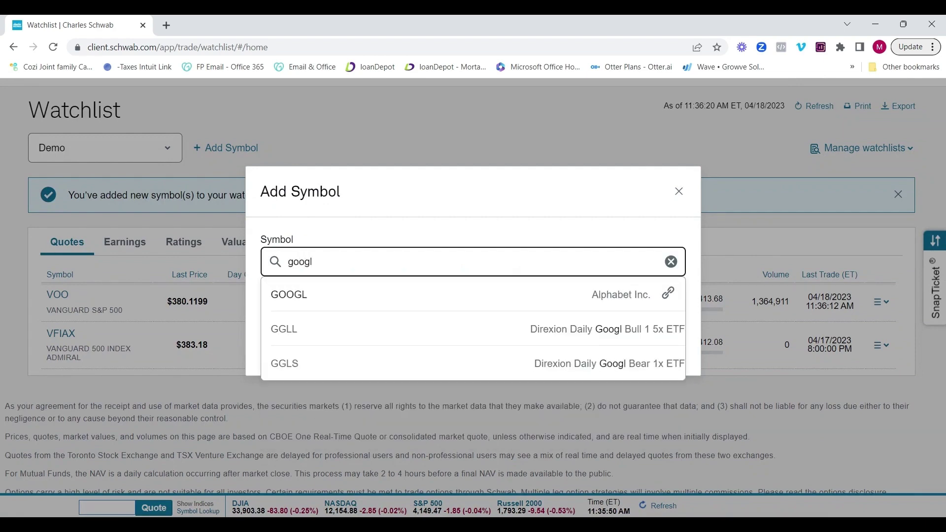
pyautogui.press('Return')
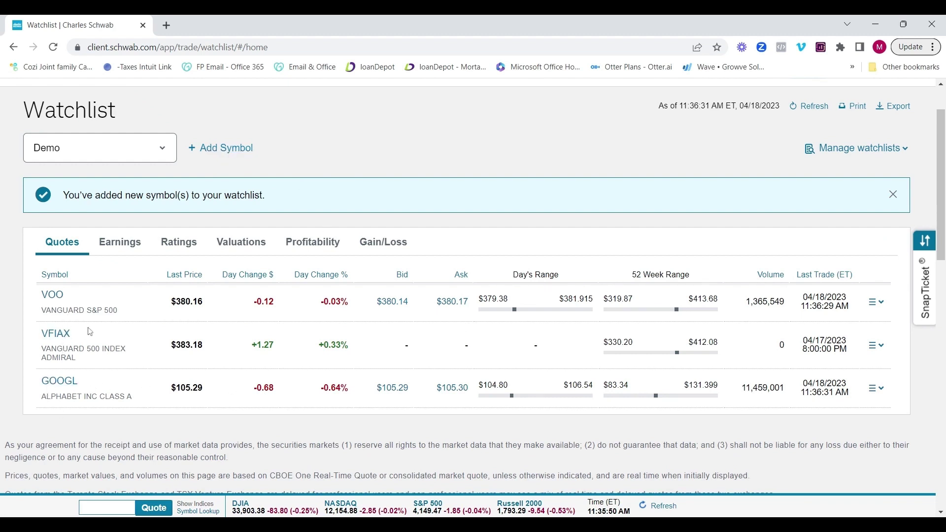
pyautogui.scroll(2, 607, 289)
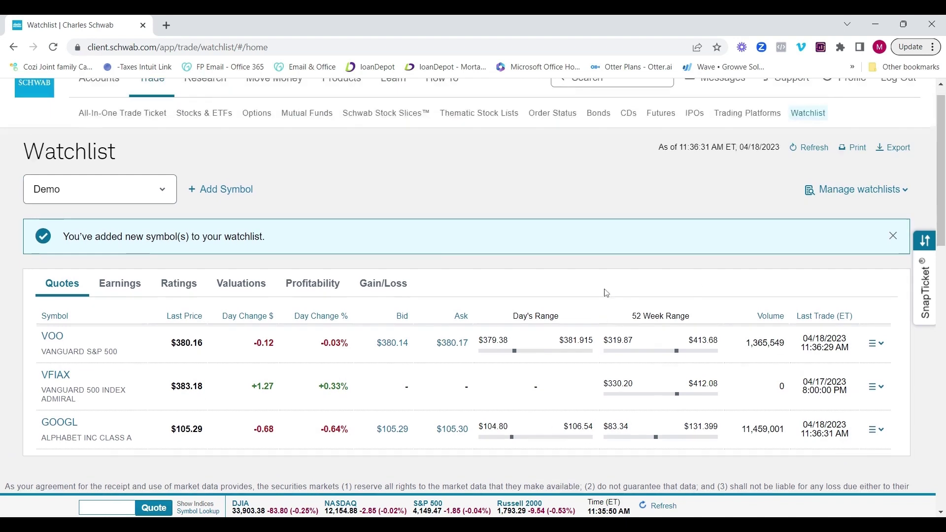
# Step: Edit the Demo watchlist, try reordering, restore VOO, VFIAX, GOOGL order, and save
pyautogui.click(898, 211)
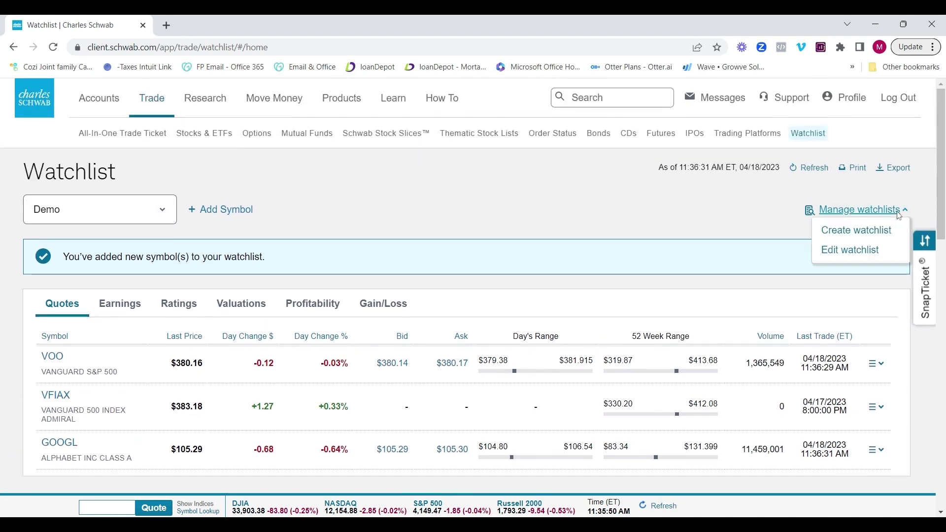
pyautogui.click(837, 251)
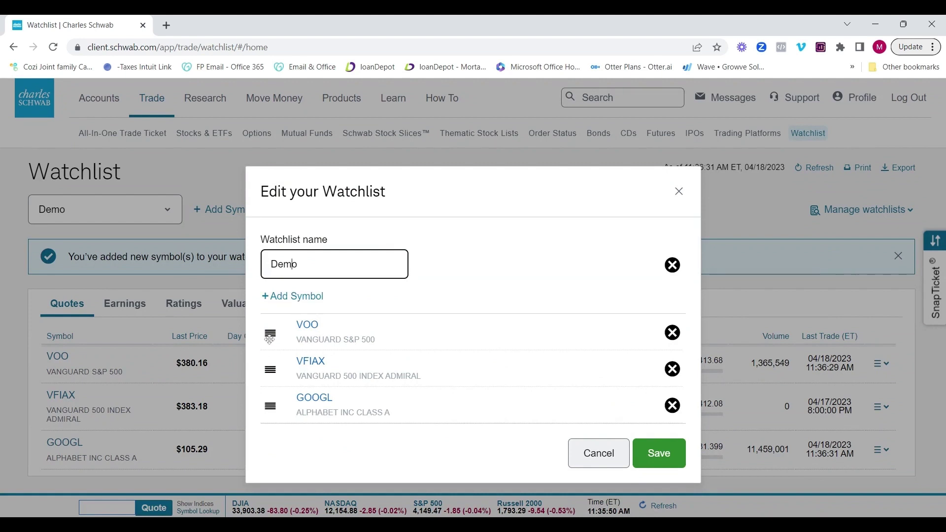
pyautogui.moveTo(270, 334)
pyautogui.mouseDown()
pyautogui.moveTo(270, 389)
pyautogui.moveTo(271, 331)
pyautogui.mouseUp()
pyautogui.moveTo(270, 370)
pyautogui.mouseDown()
pyautogui.moveTo(271, 345)
pyautogui.moveTo(271, 367)
pyautogui.mouseUp()
pyautogui.click(649, 460)
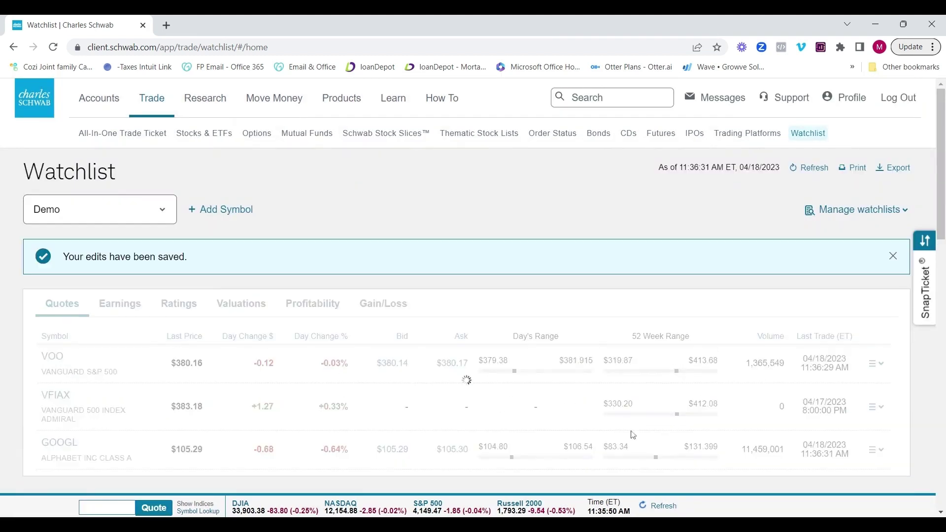